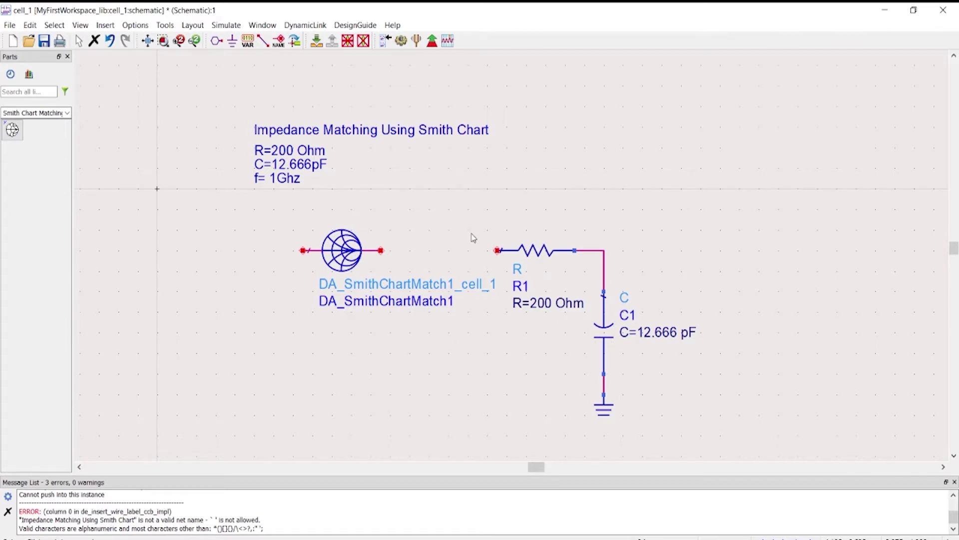
# Step: Select only the DA_SmithChartMatch1 symbol, leaving R1, C1 and ground unselected
pyautogui.moveTo(471, 196); pyautogui.dragTo(732, 445)
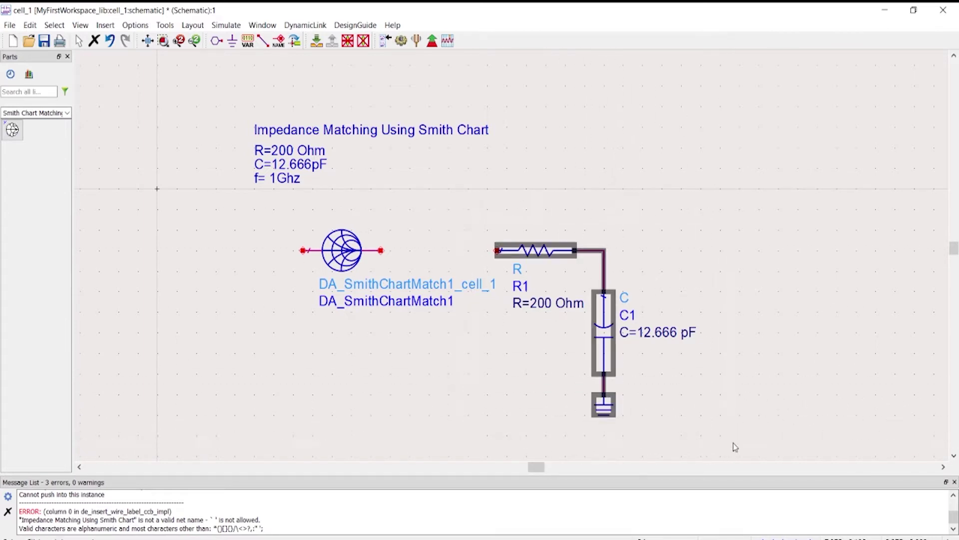
pyautogui.click(752, 441)
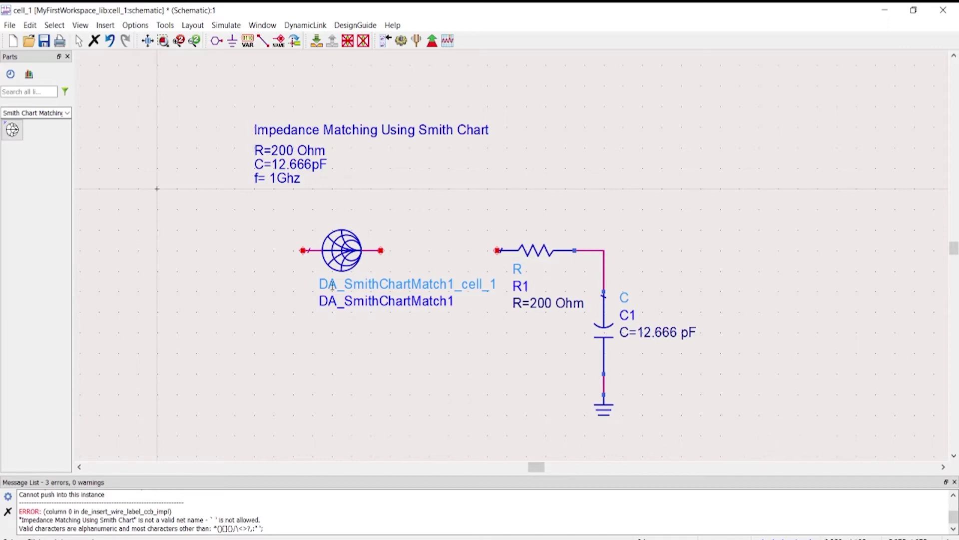
pyautogui.moveTo(272, 215); pyautogui.dragTo(489, 325)
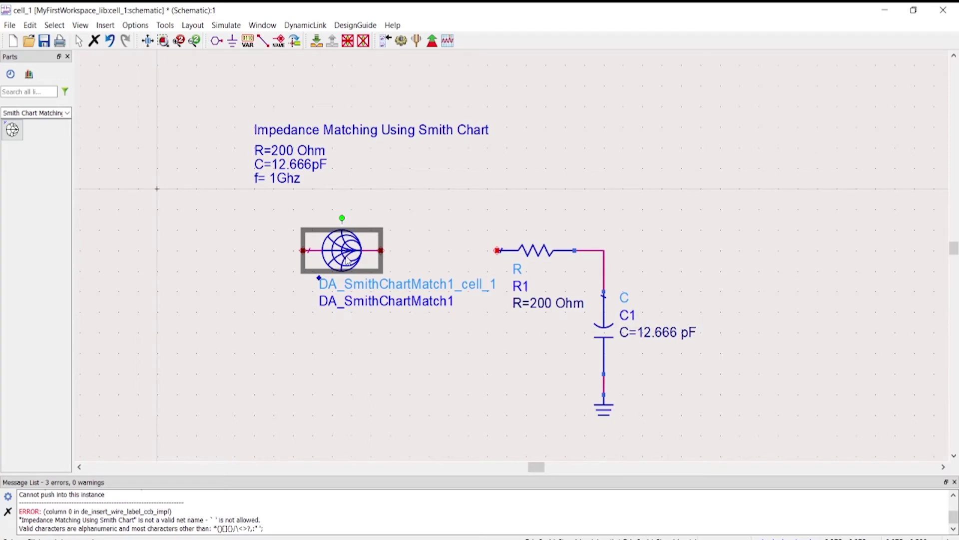
pyautogui.click(66, 113)
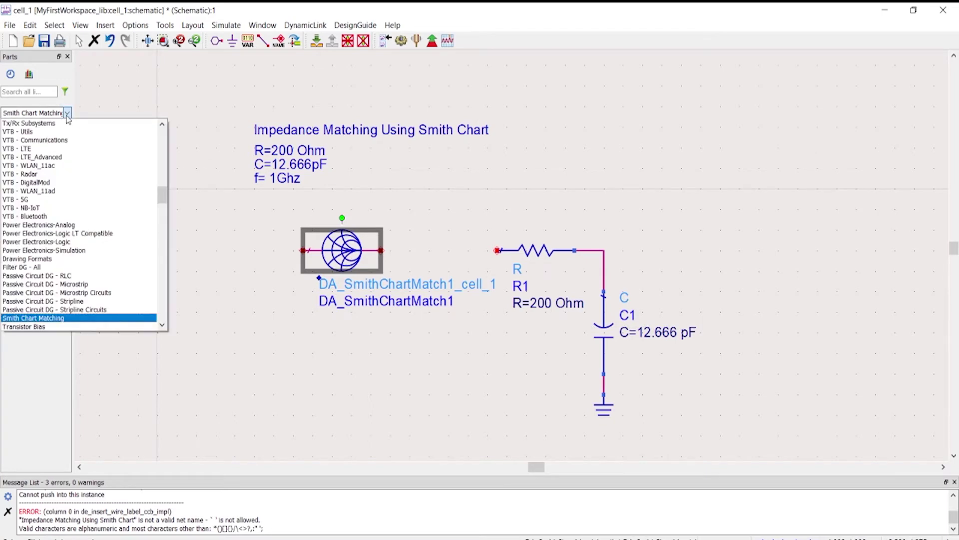
pyautogui.scroll(20, 75, 186)
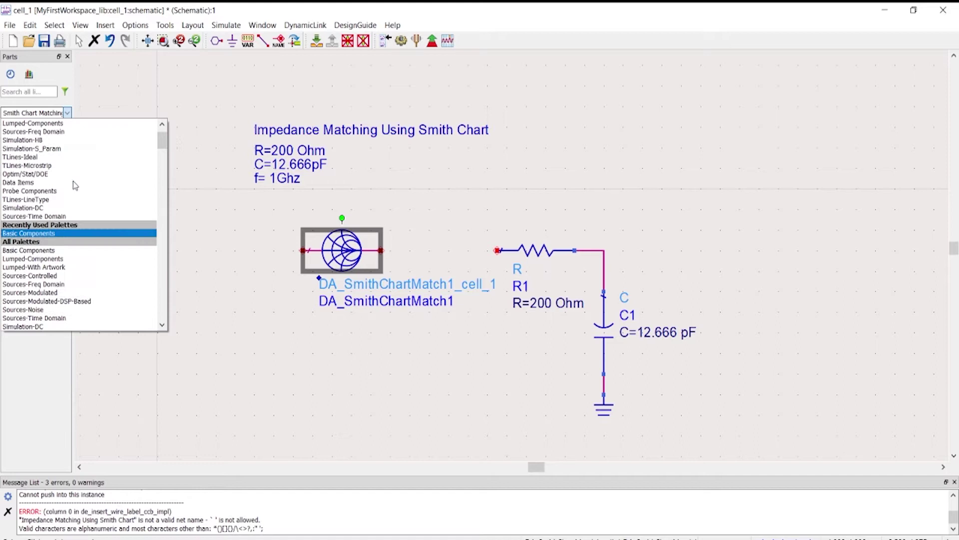
pyautogui.scroll(1, 75, 185)
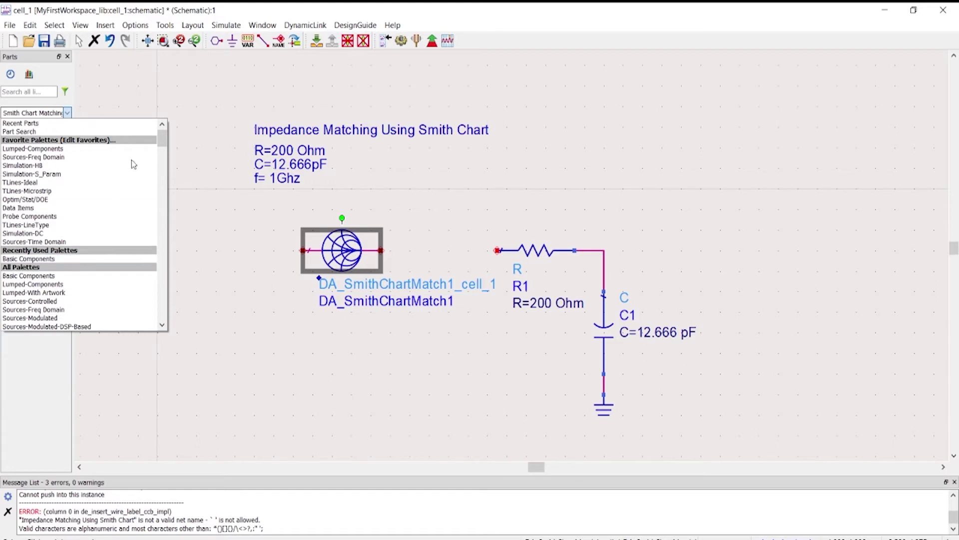
pyautogui.click(62, 260)
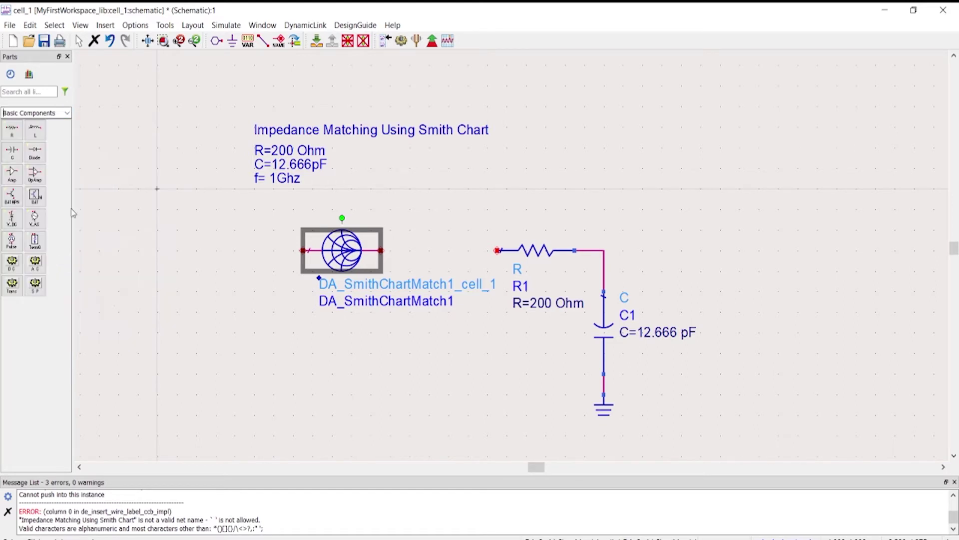
pyautogui.click(67, 114)
pyautogui.scroll(-12, 67, 278)
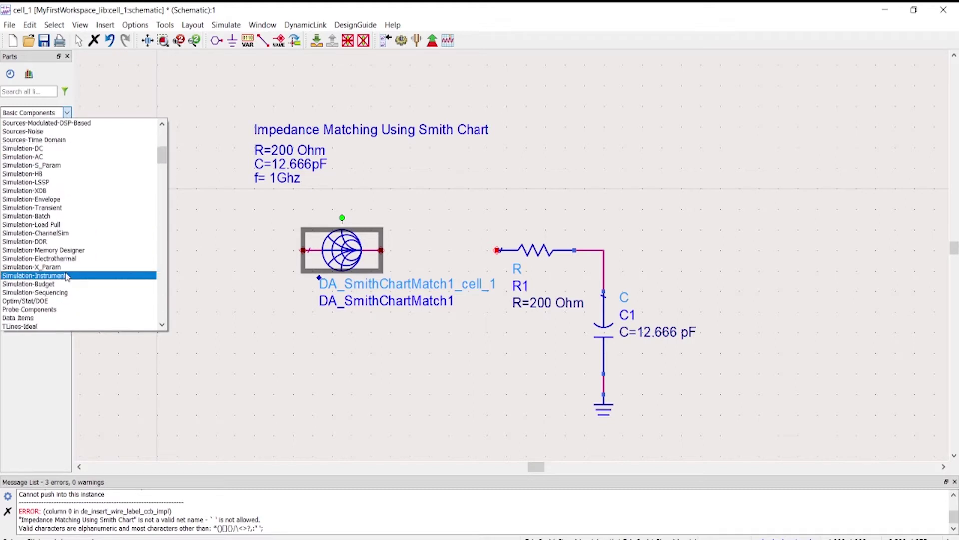
pyautogui.scroll(-15, 68, 278)
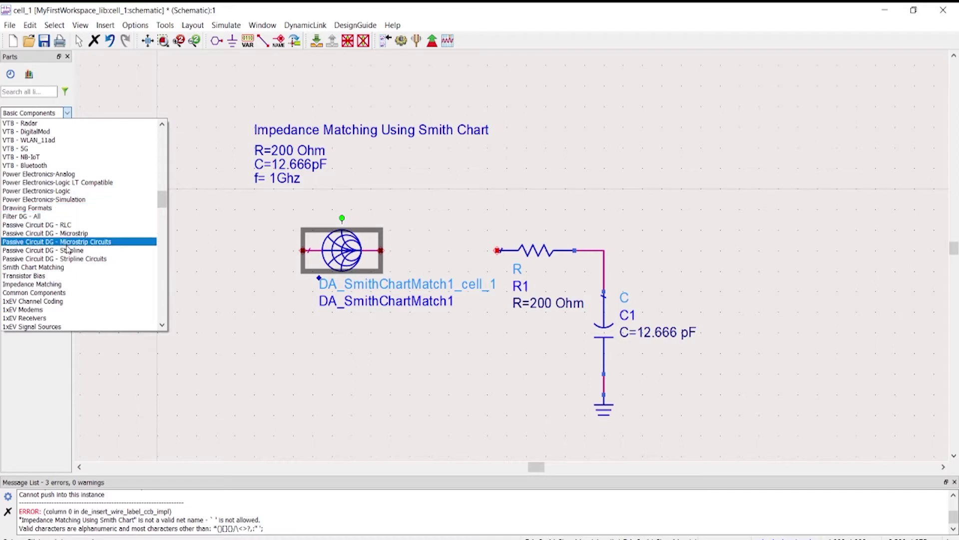
pyautogui.scroll(-1, 68, 307)
pyautogui.scroll(-12, 69, 310)
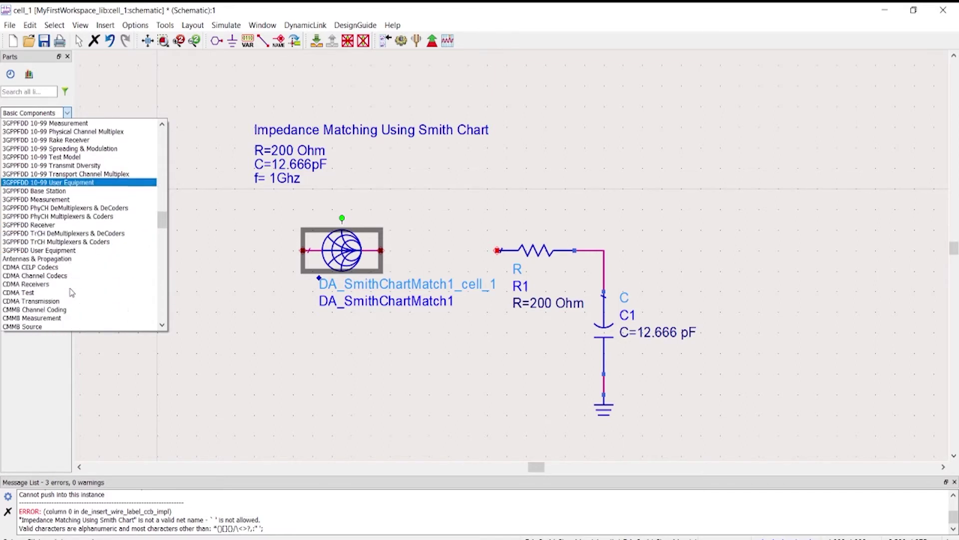
pyautogui.scroll(-16, 73, 294)
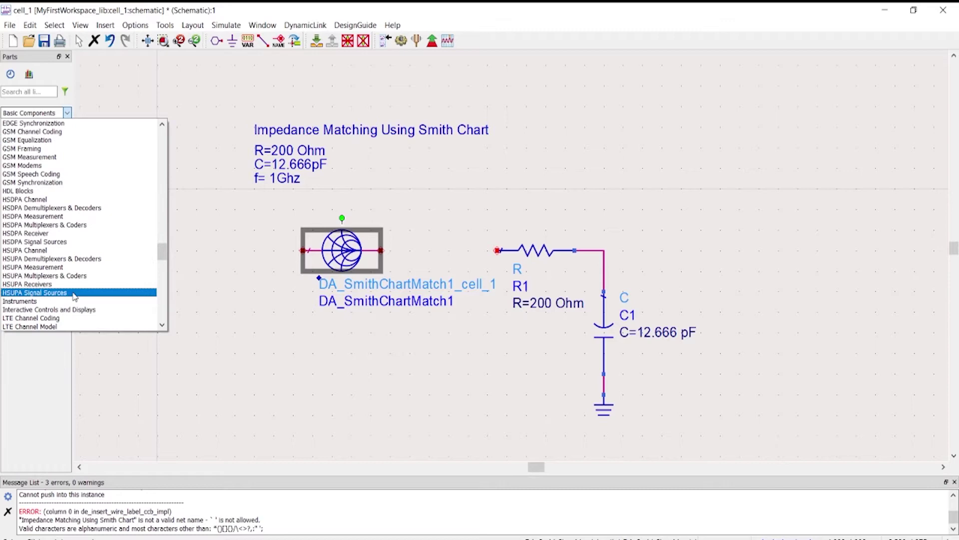
pyautogui.scroll(-15, 74, 292)
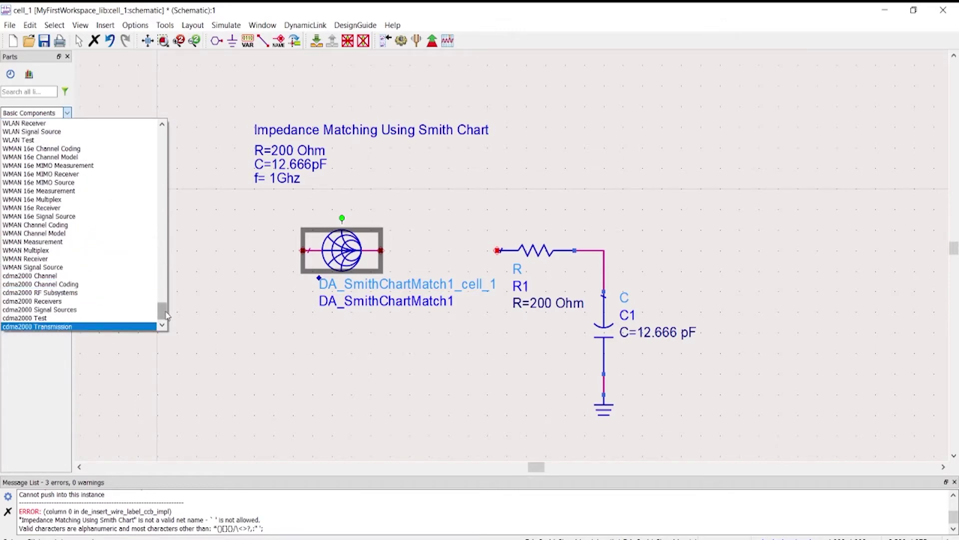
pyautogui.moveTo(163, 306); pyautogui.dragTo(165, 127)
pyautogui.scroll(-5, 95, 272)
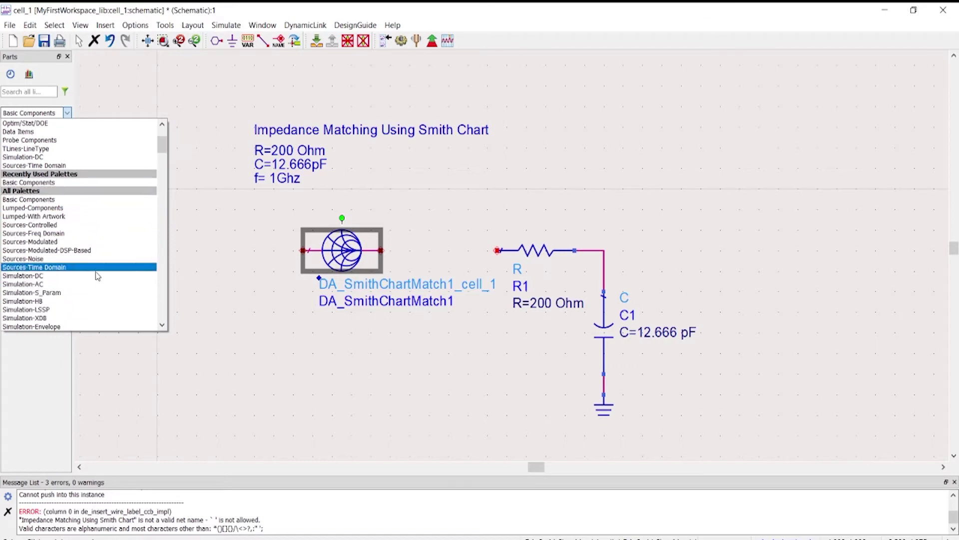
pyautogui.scroll(-6, 110, 291)
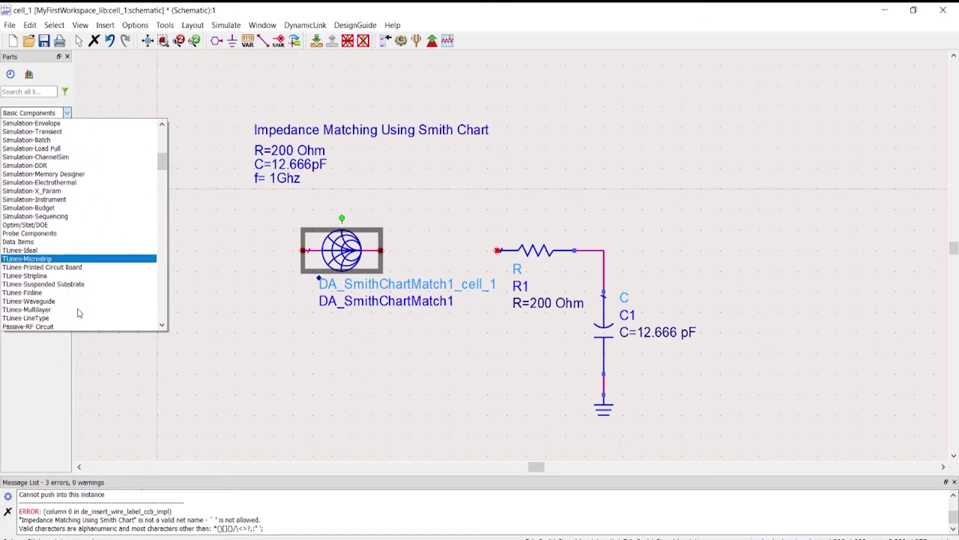
pyautogui.scroll(-8, 59, 313)
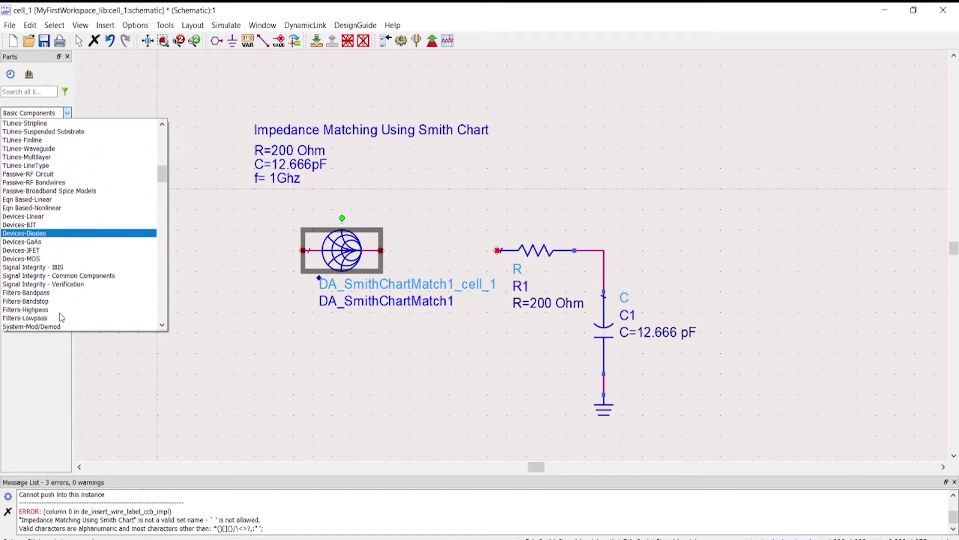
pyautogui.scroll(-6, 60, 312)
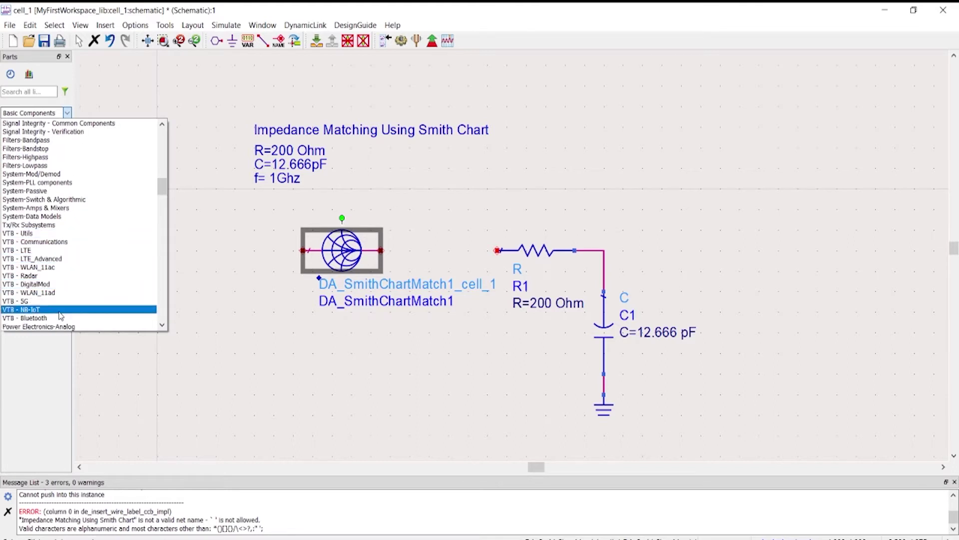
pyautogui.scroll(-2, 59, 317)
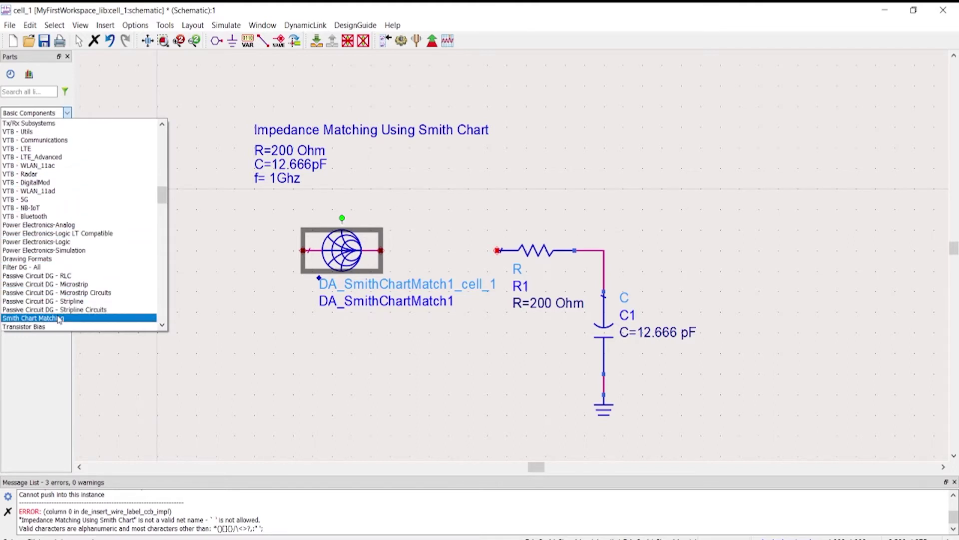
pyautogui.click(59, 318)
pyautogui.click(12, 129)
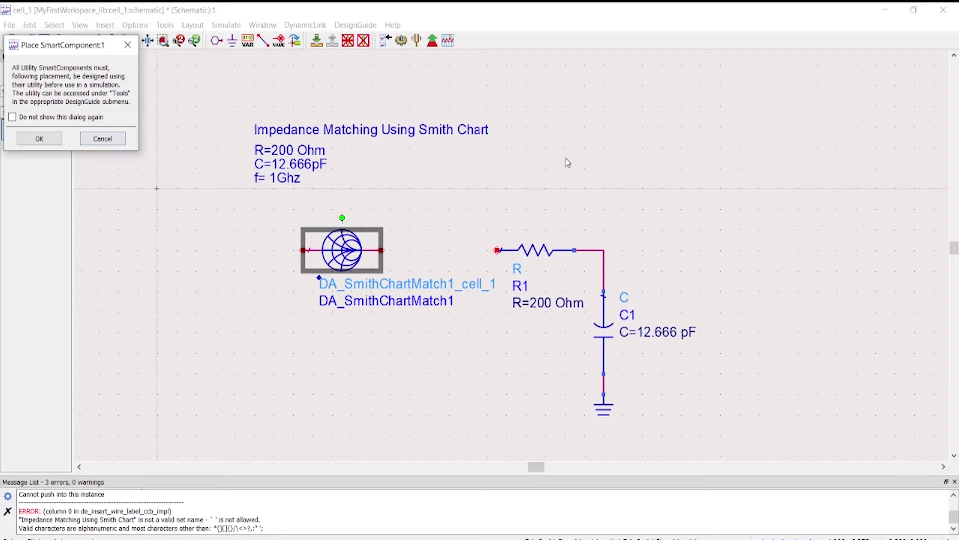
pyautogui.click(40, 137)
pyautogui.click(672, 178)
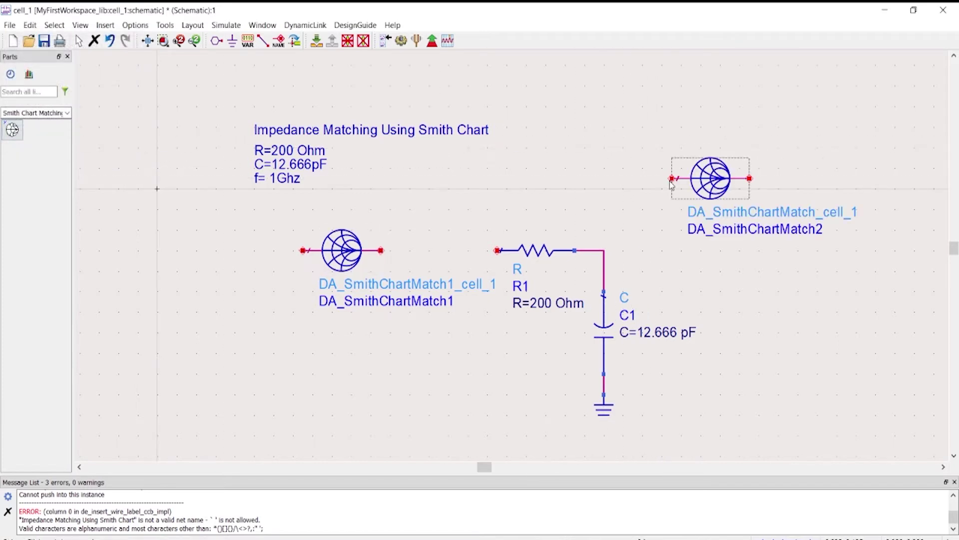
pyautogui.click(724, 185)
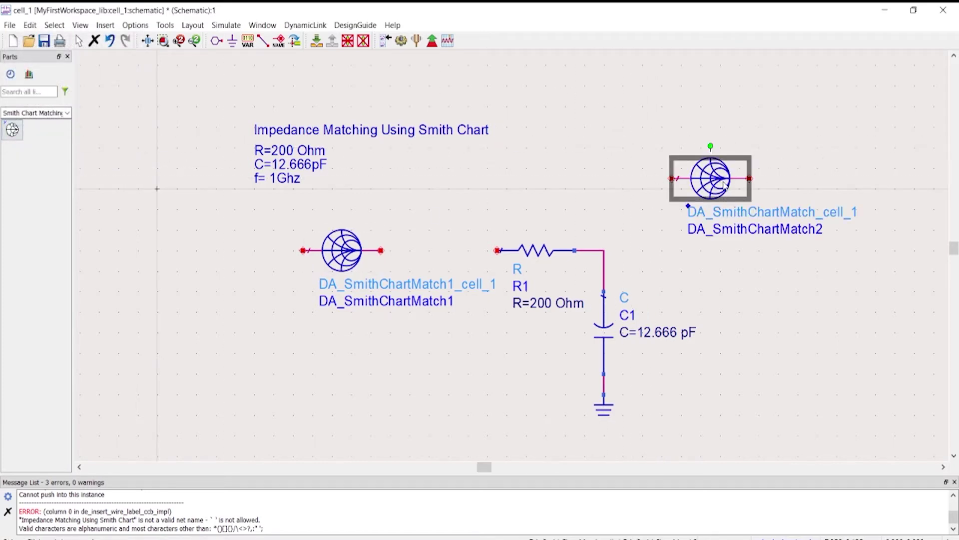
pyautogui.press('Delete')
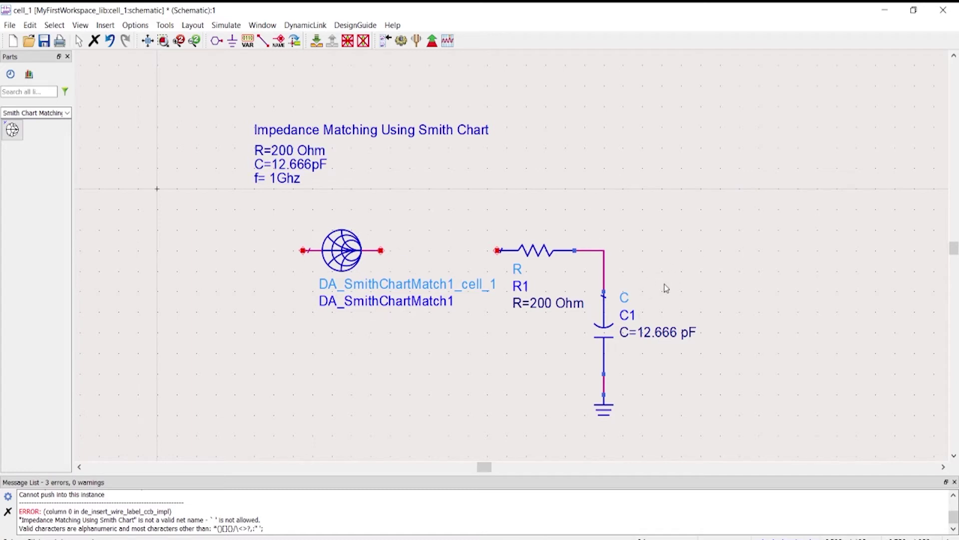
pyautogui.click(365, 257)
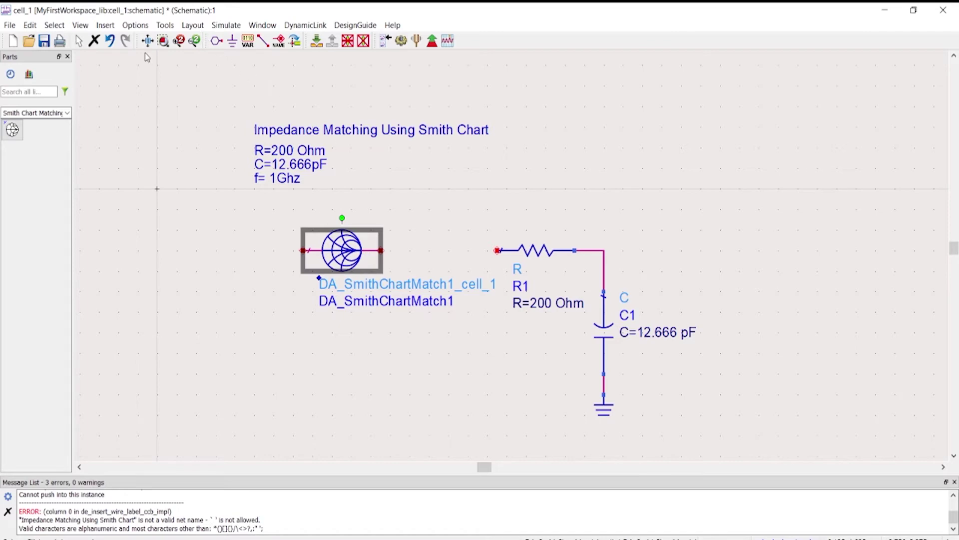
# Step: Launch the Smith Chart utility from the tools list and move it aside to uncover the schematic
pyautogui.click(165, 25)
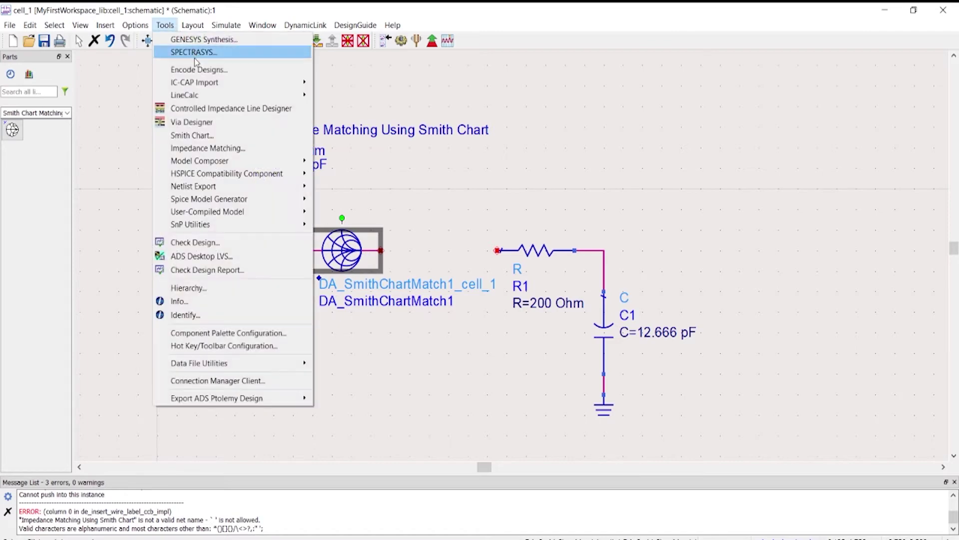
pyautogui.click(210, 138)
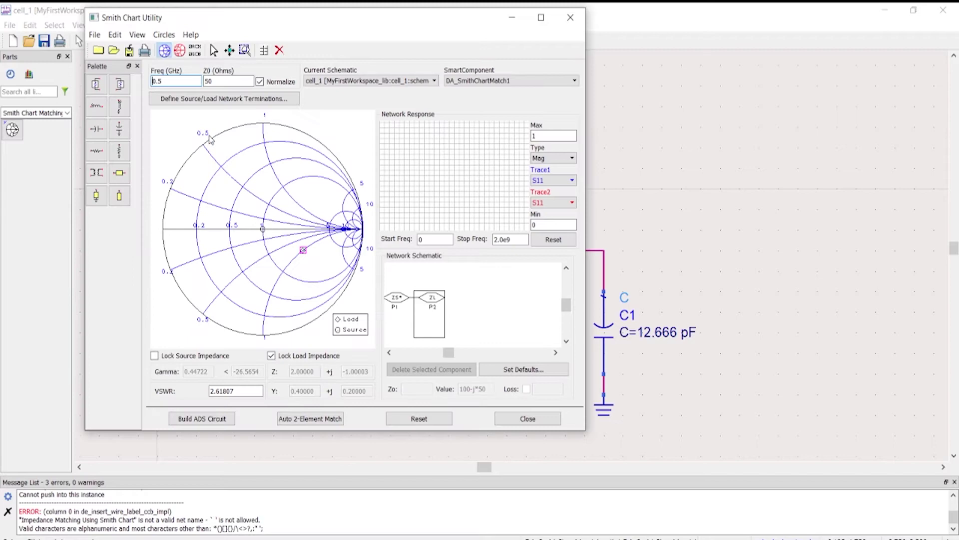
pyautogui.moveTo(270, 21); pyautogui.dragTo(609, 56)
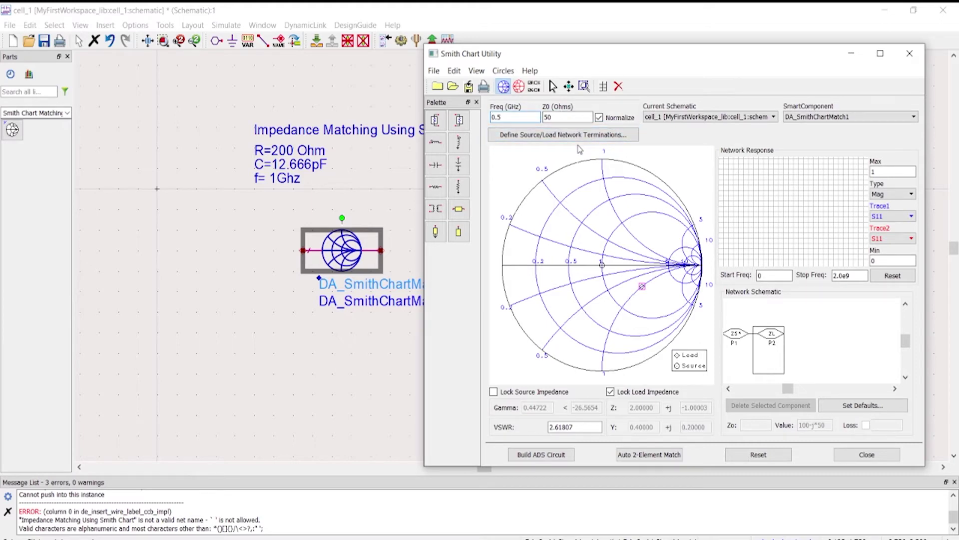
# Step: Uncheck Lock Load Impedance, select the load value text, and shift the utility left
pyautogui.click(669, 392)
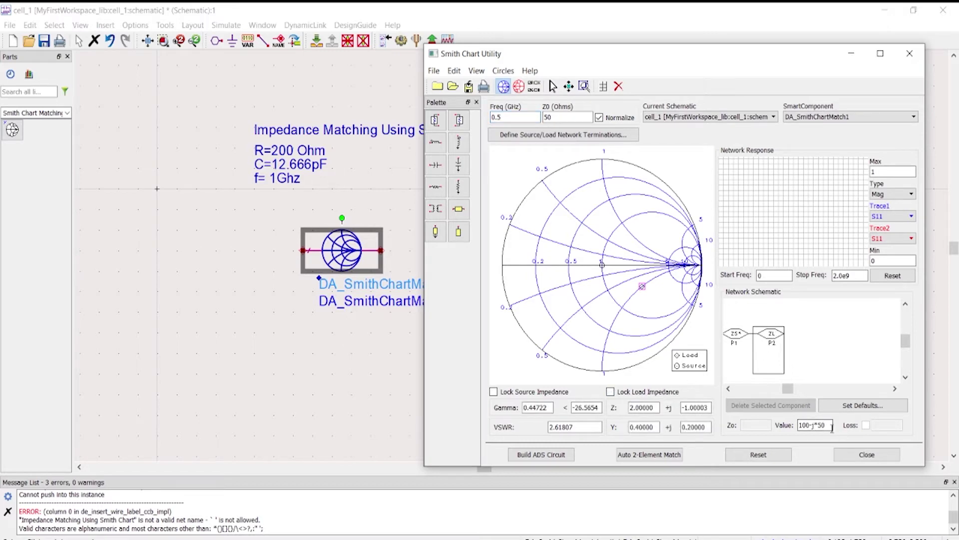
pyautogui.moveTo(831, 425); pyautogui.dragTo(788, 426)
pyautogui.moveTo(630, 59); pyautogui.dragTo(180, 48)
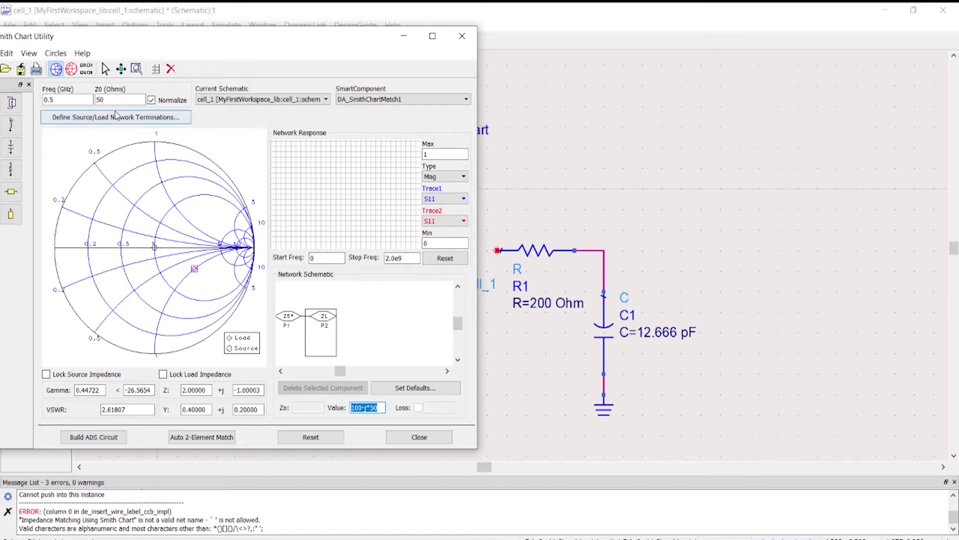
# Step: Apply a series RC load termination of R=200 Ohm and C=12.666 pF
pyautogui.click(129, 118)
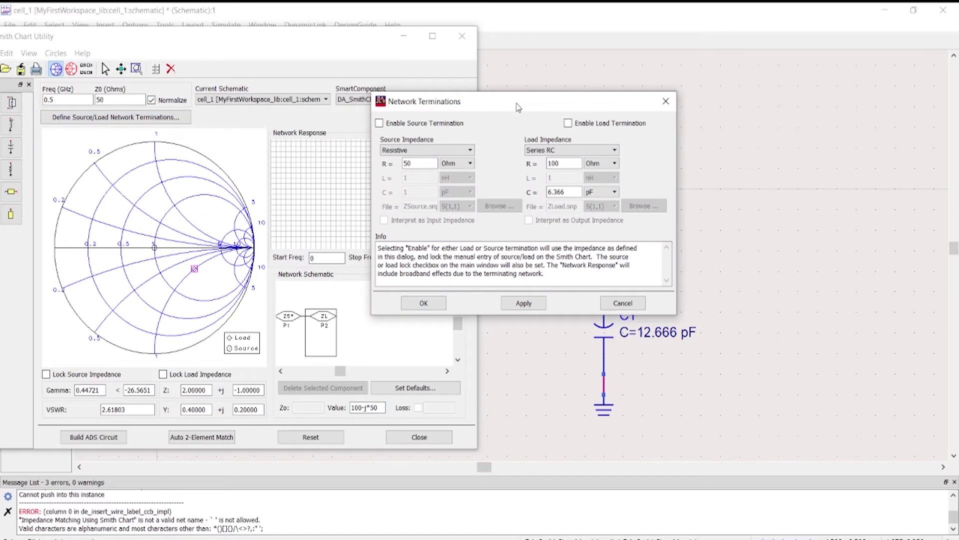
pyautogui.moveTo(518, 108); pyautogui.dragTo(237, 164)
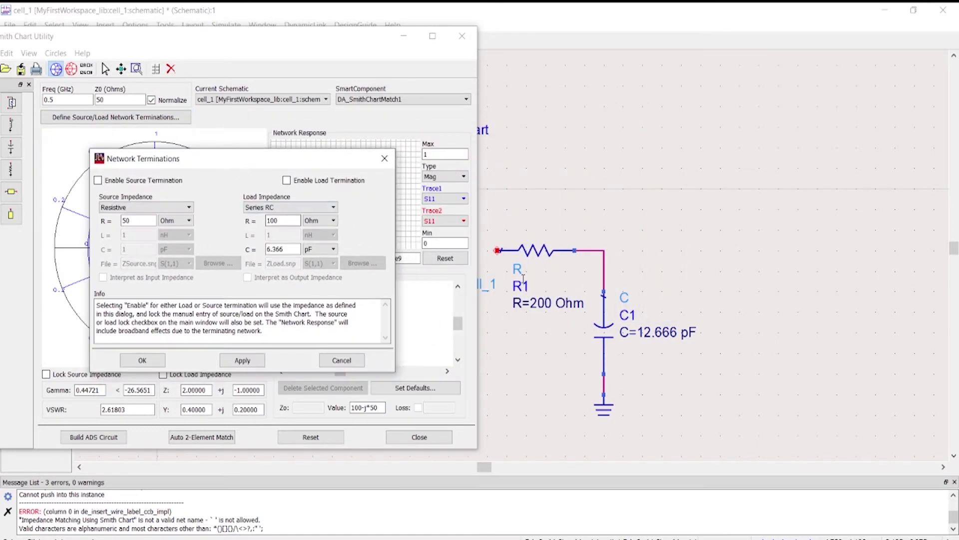
pyautogui.click(278, 220)
pyautogui.moveTo(293, 248); pyautogui.dragTo(248, 247)
pyautogui.write('12')
pyautogui.click(287, 180)
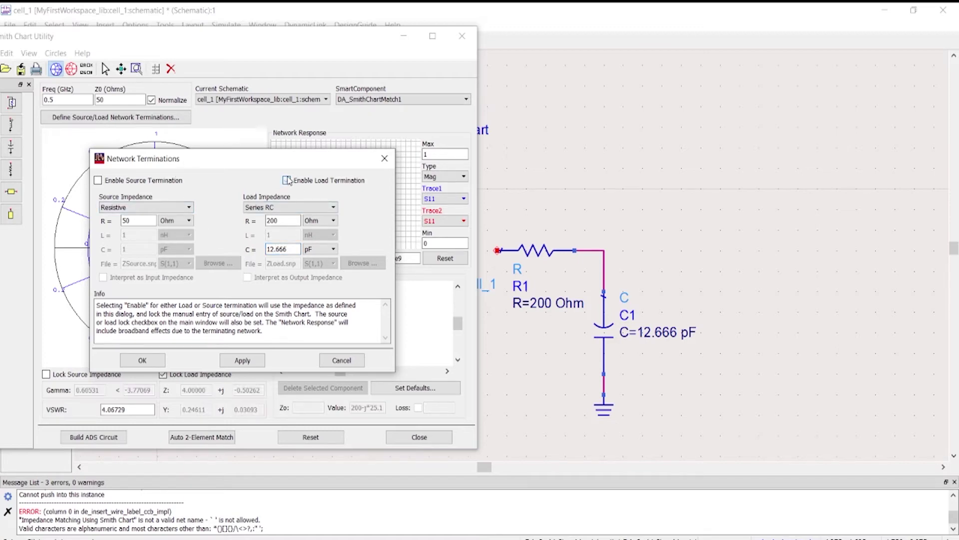
pyautogui.click(244, 359)
pyautogui.click(141, 360)
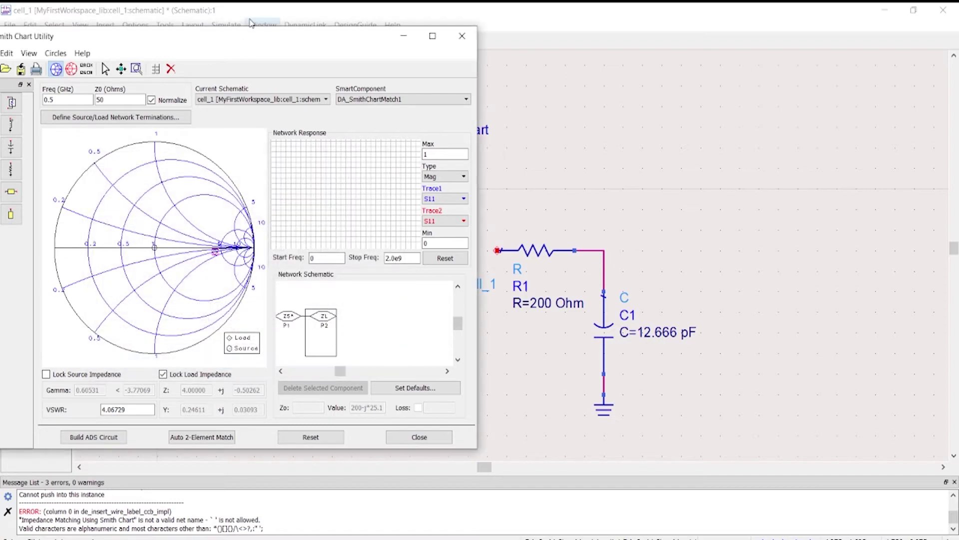
# Step: Set the analysis frequency to 1 GHz and the reference impedance Z0 to 100 Ohm
pyautogui.moveTo(240, 36); pyautogui.dragTo(767, 36)
pyautogui.doubleClick(610, 100)
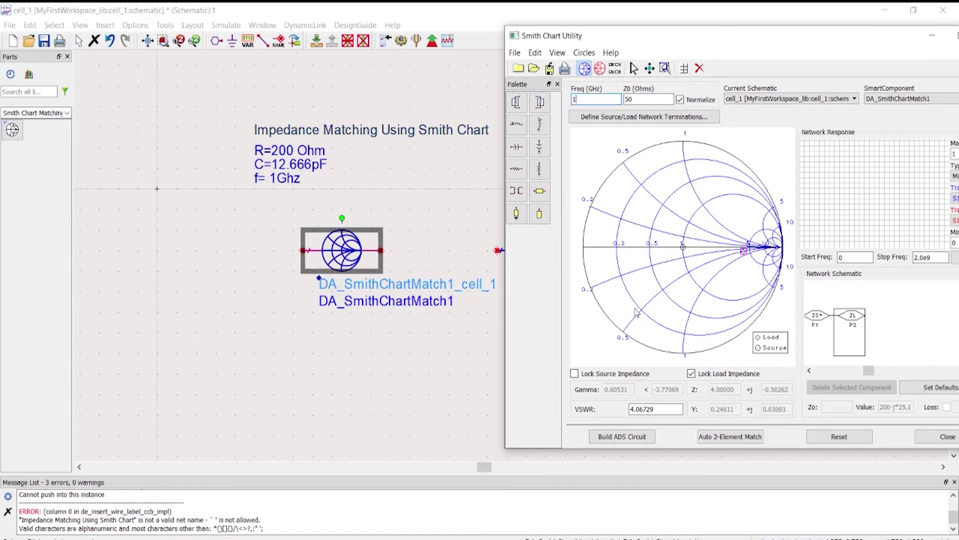
pyautogui.press('Return')
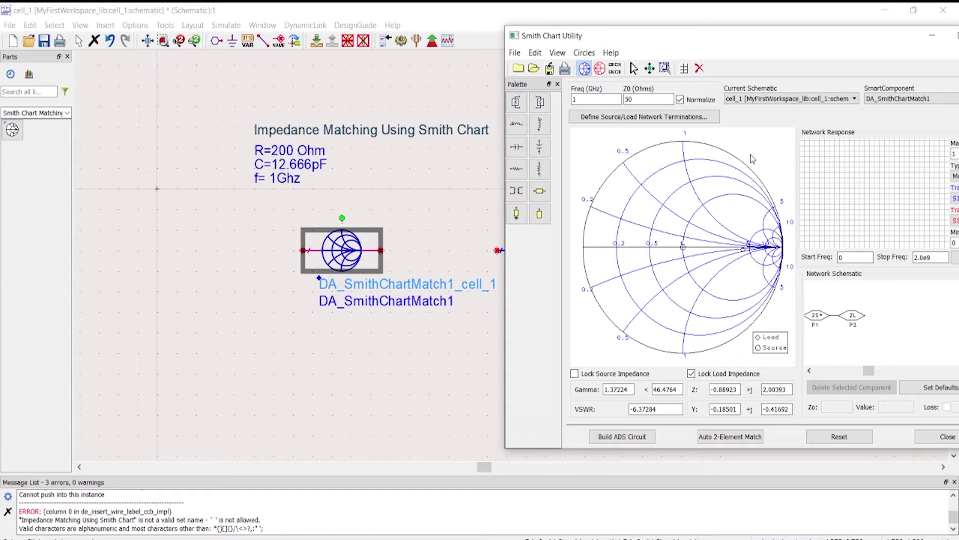
pyautogui.doubleClick(654, 100)
pyautogui.press('Return')
# Step: Click the load point on the chart and cancel the Locked Node warning
pyautogui.moveTo(763, 45); pyautogui.dragTo(590, 38)
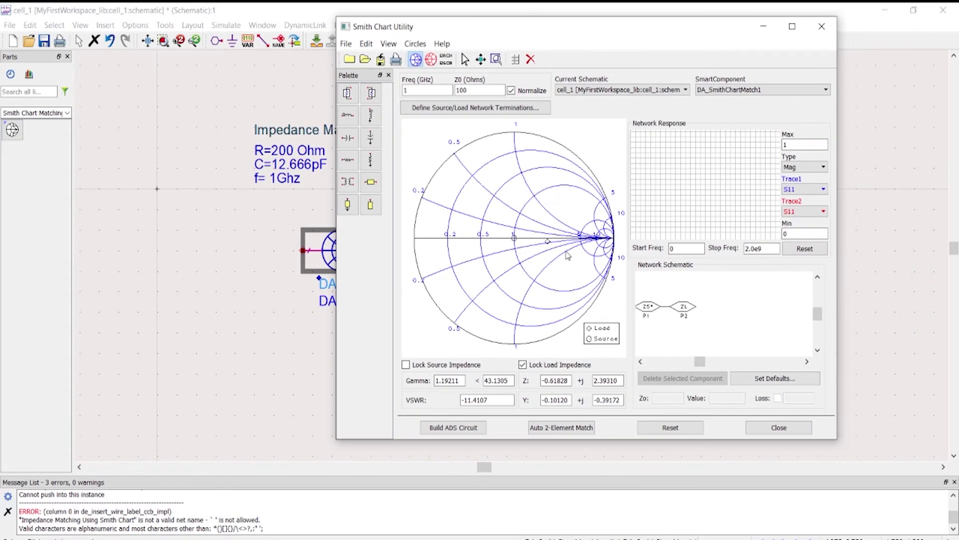
pyautogui.click(548, 243)
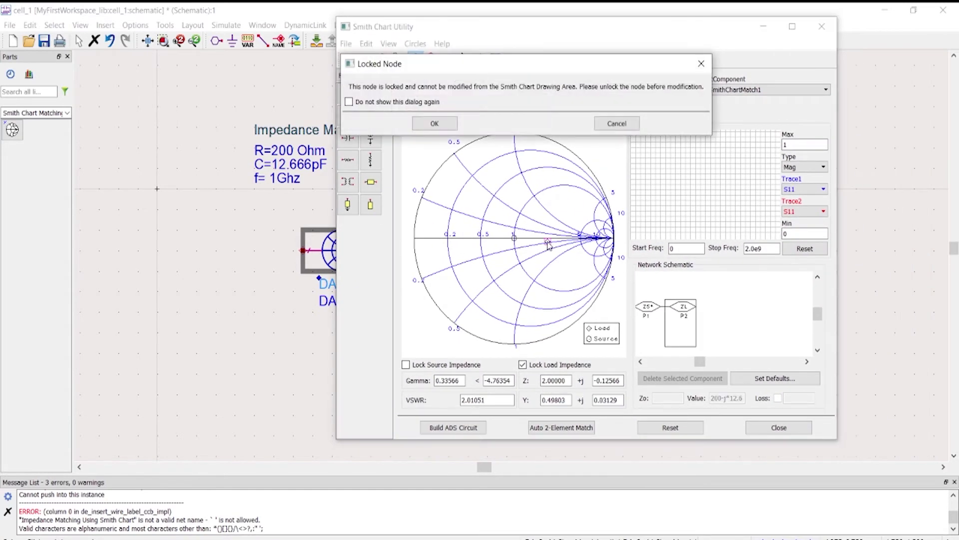
pyautogui.click(617, 124)
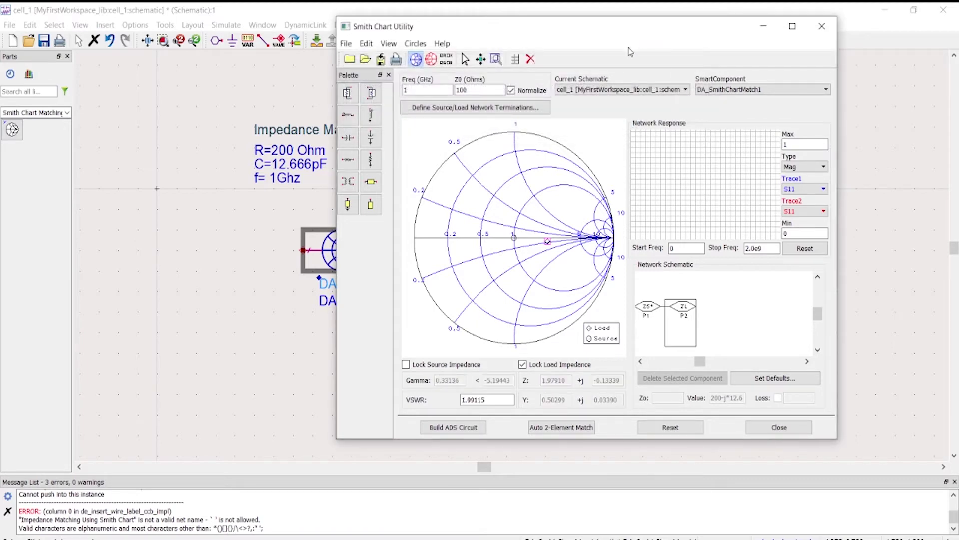
pyautogui.moveTo(608, 34); pyautogui.dragTo(480, 58)
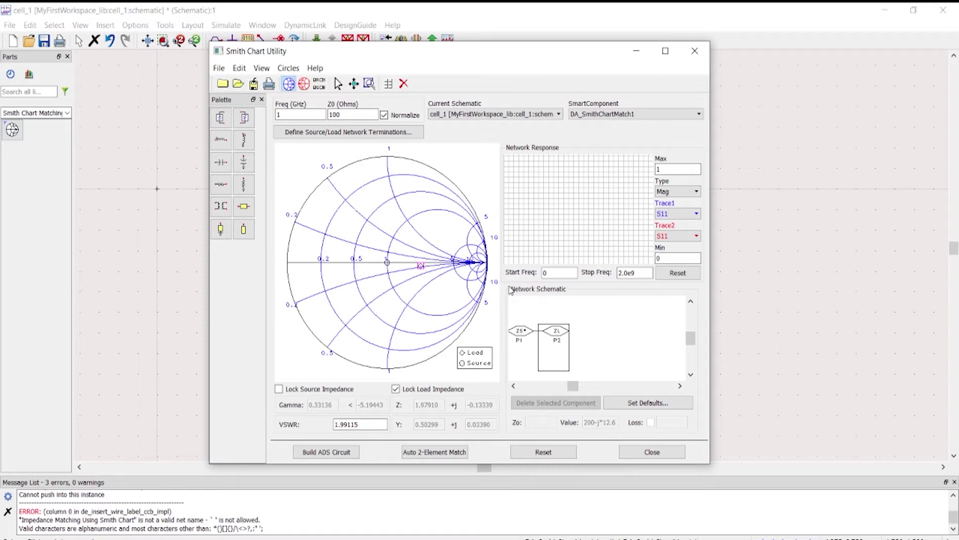
# Step: Run Auto 2-Element Match and pick the series 1.59 pF capacitor / shunt 29.96 nH inductor network
pyautogui.click(433, 452)
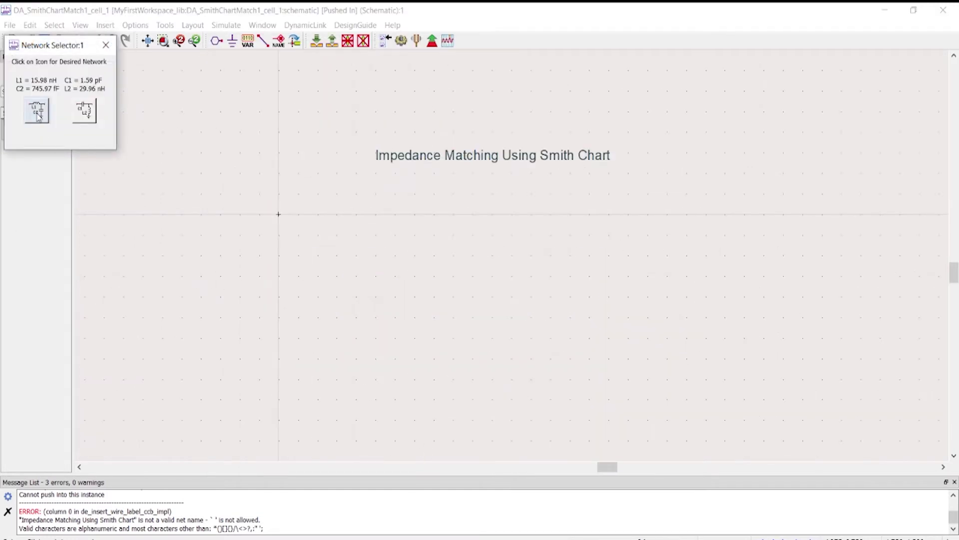
pyautogui.moveTo(50, 46); pyautogui.dragTo(230, 131)
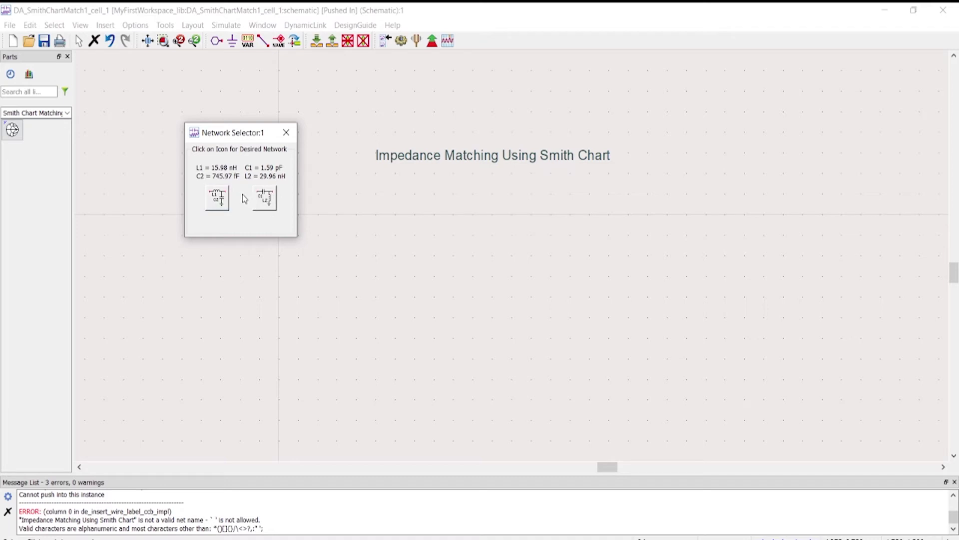
pyautogui.click(268, 200)
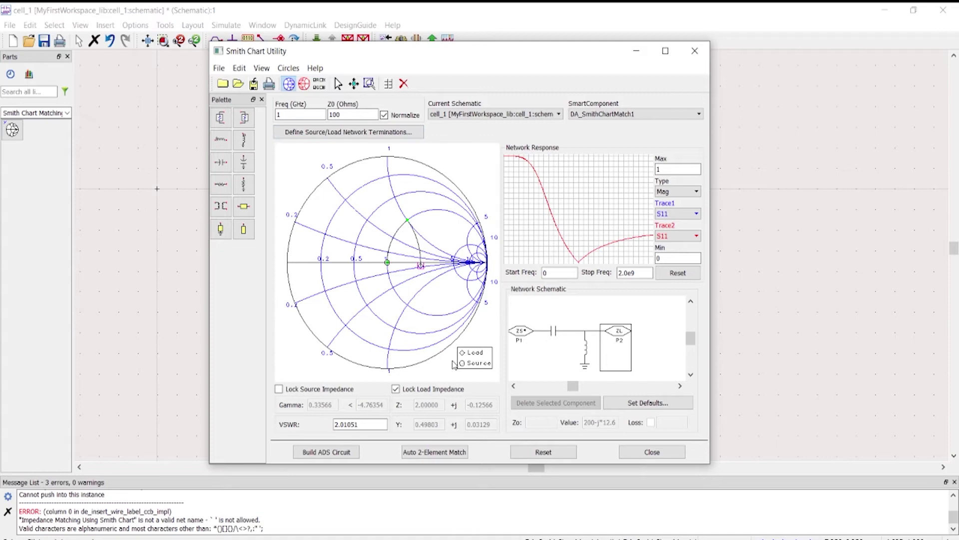
# Step: Unlock the load impedance and delete the inductor and capacitor from the matching network
pyautogui.click(429, 393)
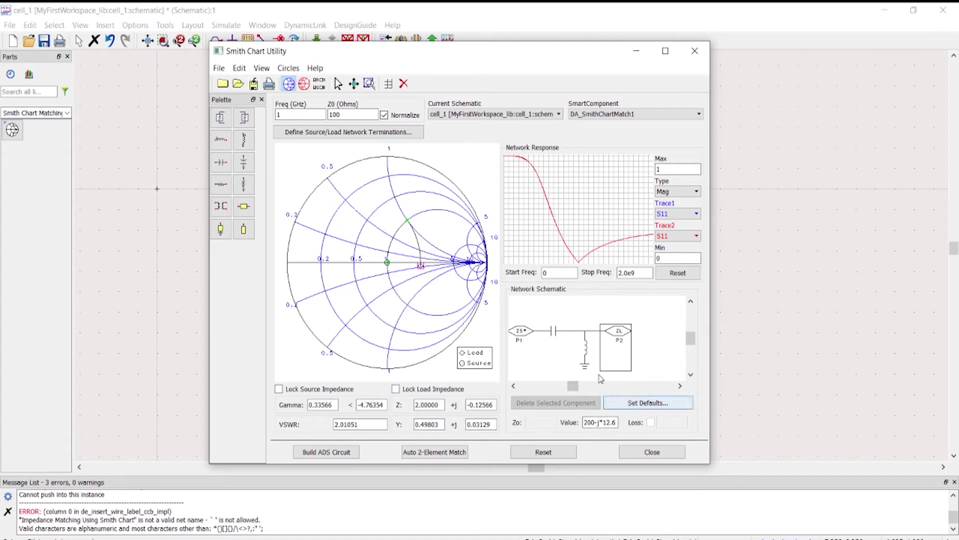
pyautogui.click(587, 354)
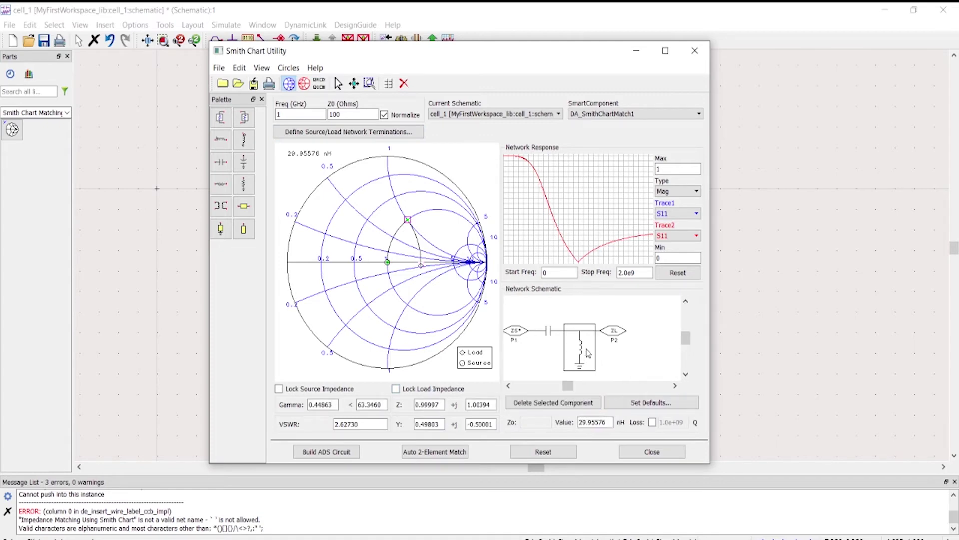
pyautogui.click(570, 404)
pyautogui.click(551, 403)
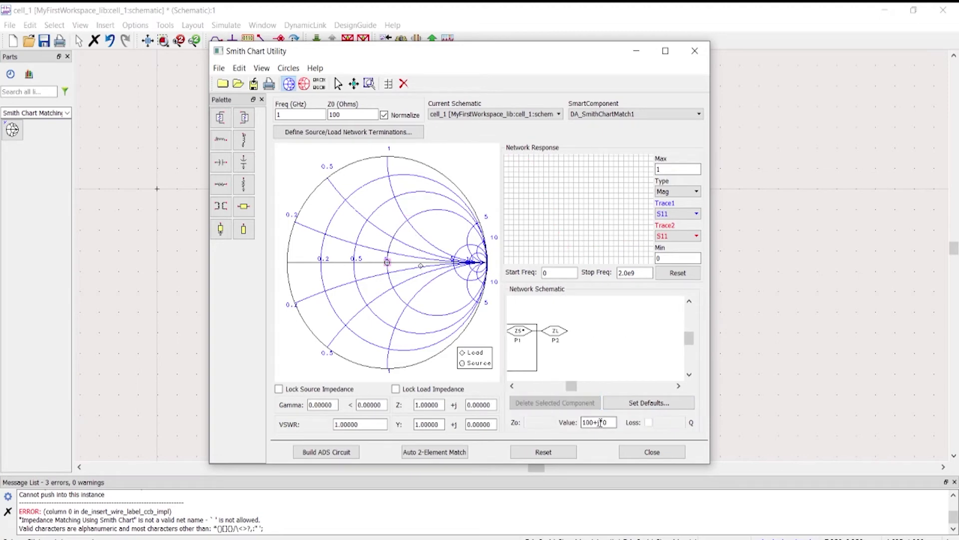
# Step: Change the load ZL value to 100-j*50 and lock the load impedance again
pyautogui.click(558, 334)
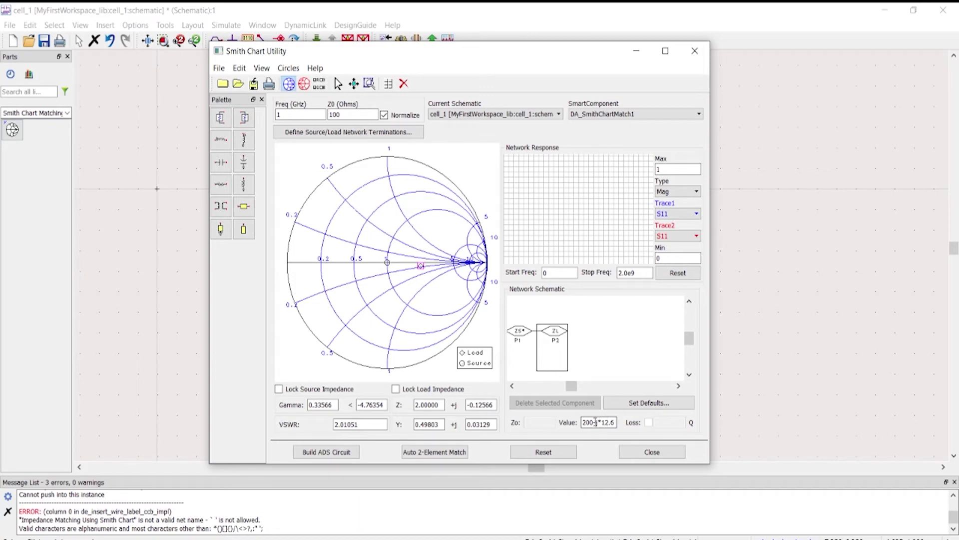
pyautogui.doubleClick(593, 423)
pyautogui.write('100')
pyautogui.press('Delete')
pyautogui.press('Delete')
pyautogui.press('Delete')
pyautogui.write('0')
pyautogui.moveTo(582, 422)
pyautogui.mouseDown()
pyautogui.moveTo(612, 422)
pyautogui.moveTo(581, 422)
pyautogui.mouseUp()
pyautogui.click(613, 423)
pyautogui.press('Return')
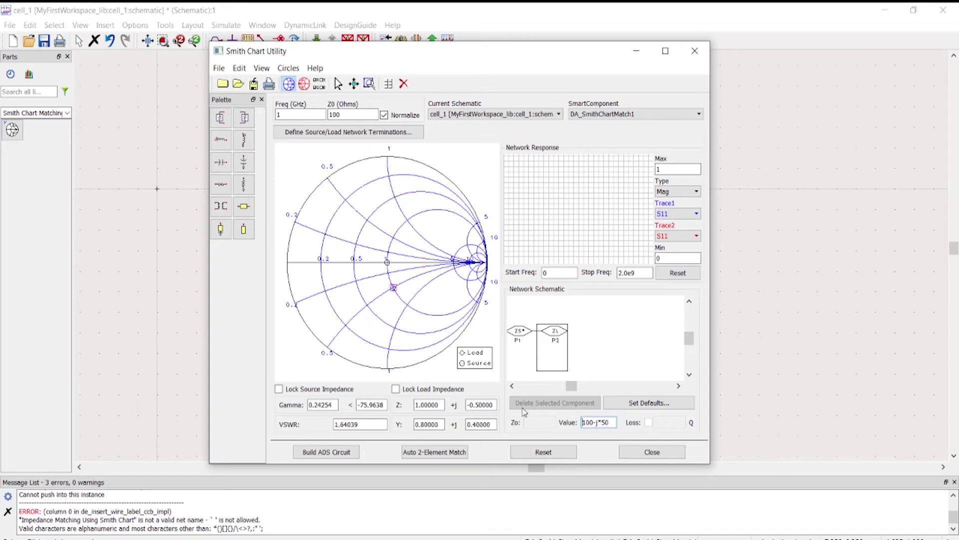
pyautogui.click(433, 392)
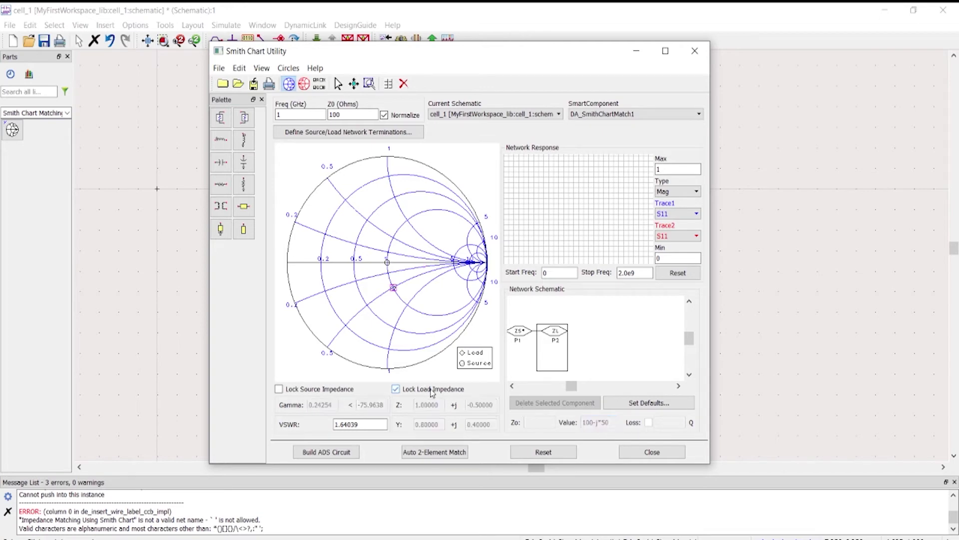
pyautogui.click(442, 288)
pyautogui.click(396, 290)
pyautogui.click(395, 289)
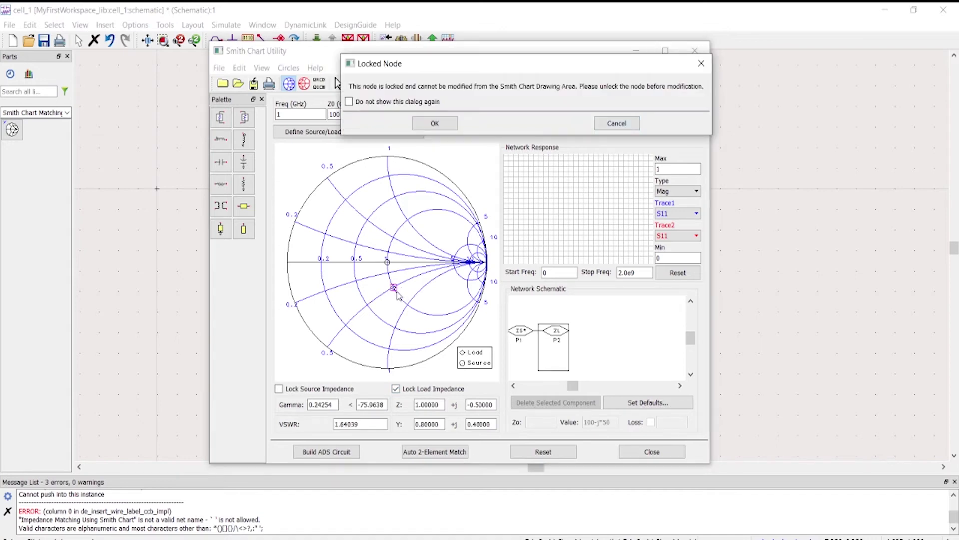
pyautogui.click(616, 123)
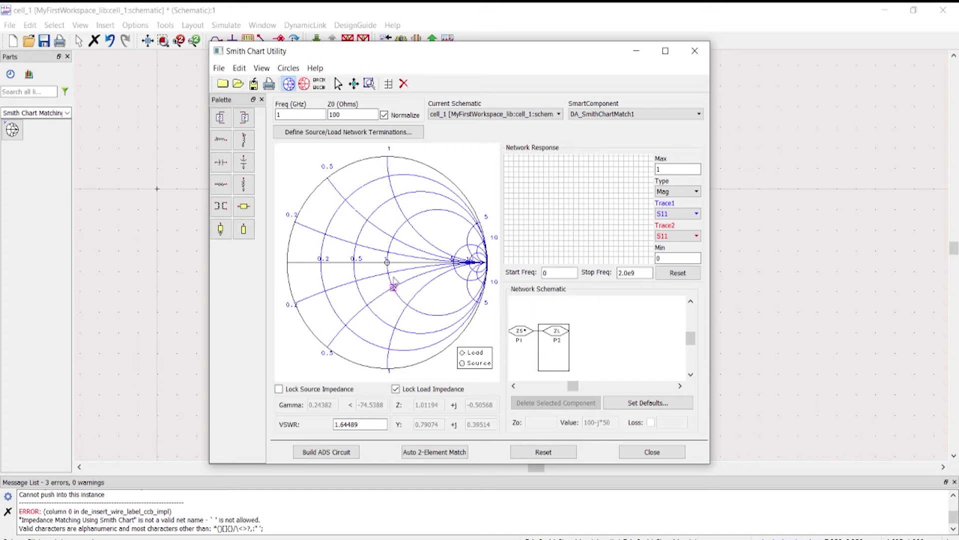
# Step: Place a shunt inductor on the Smith chart as the first matching element
pyautogui.click(228, 140)
pyautogui.click(225, 165)
pyautogui.click(243, 162)
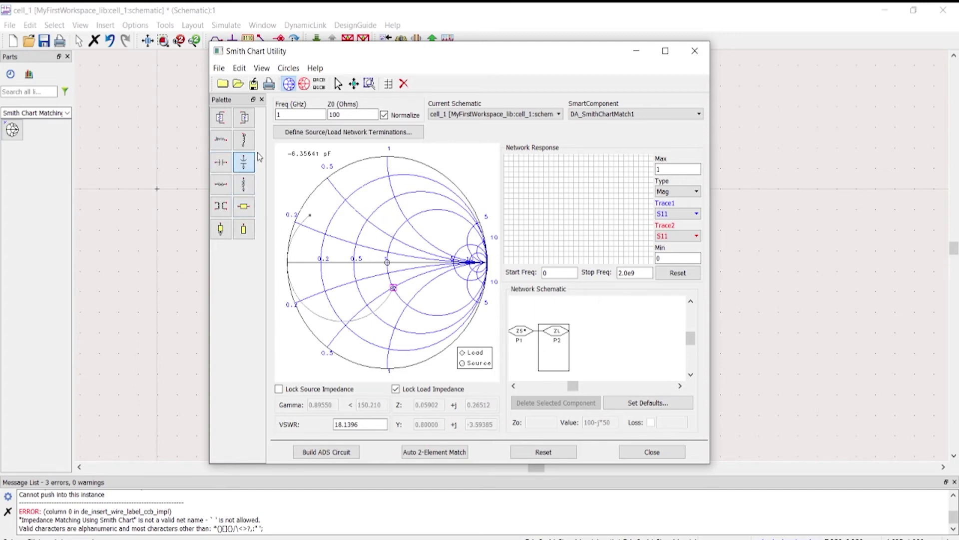
pyautogui.click(242, 144)
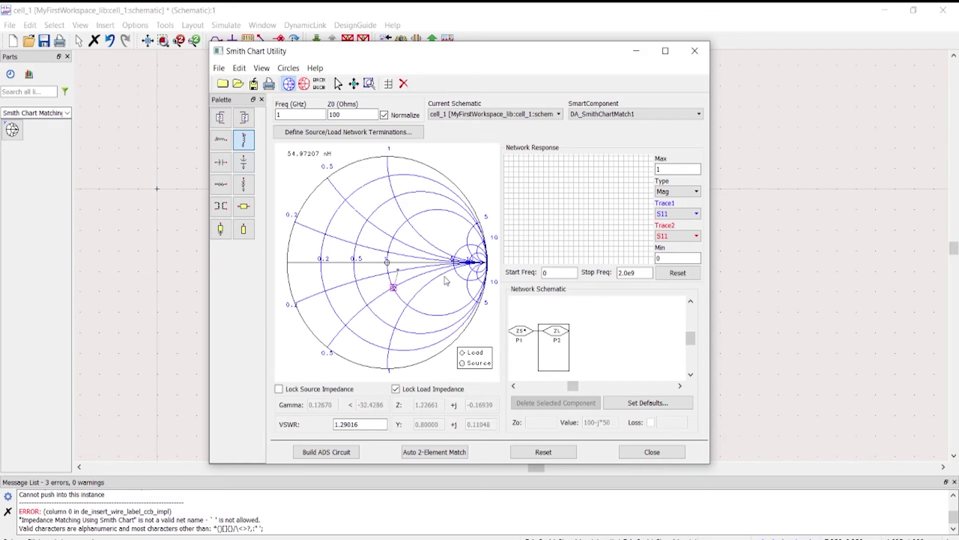
pyautogui.click(399, 239)
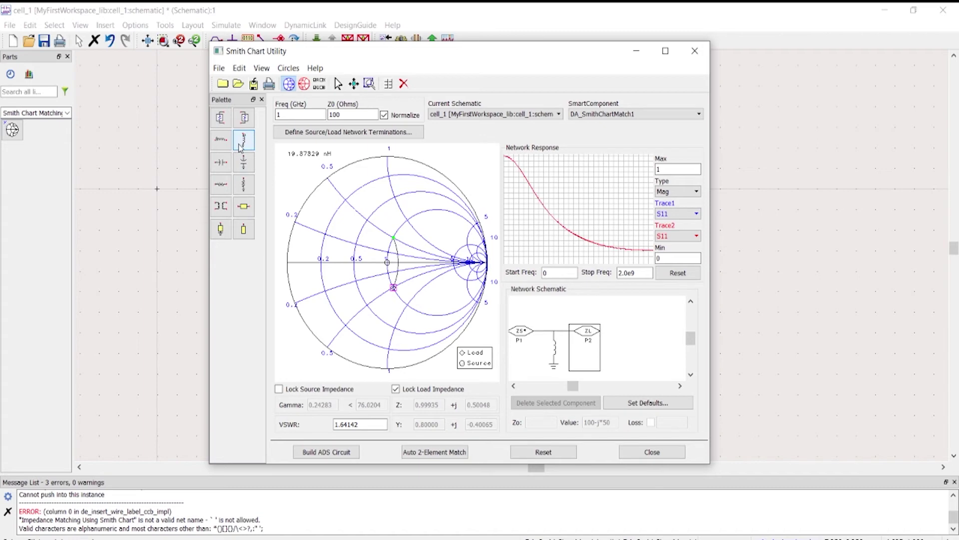
# Step: Add a series capacitor tuned to the chart centre and view its 3.17962 pF value
pyautogui.click(244, 161)
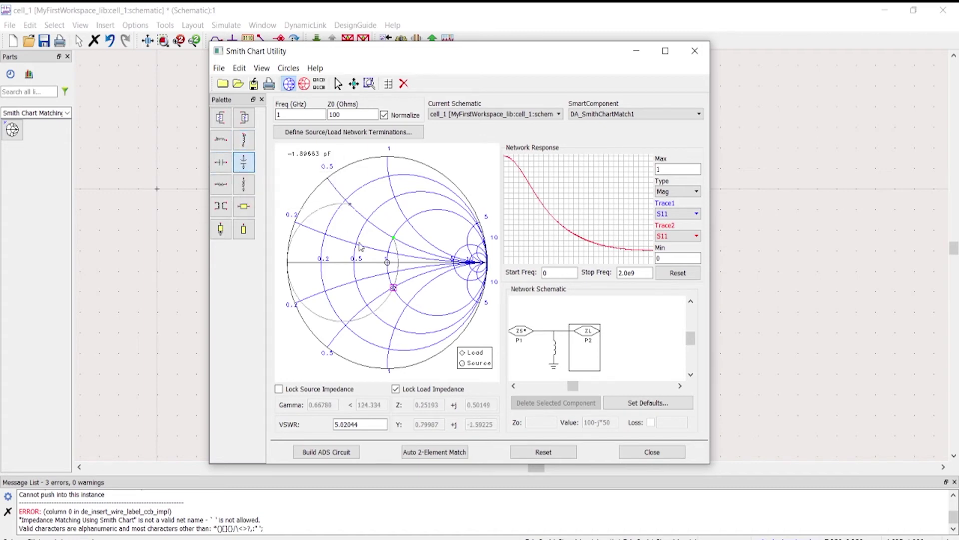
pyautogui.click(221, 162)
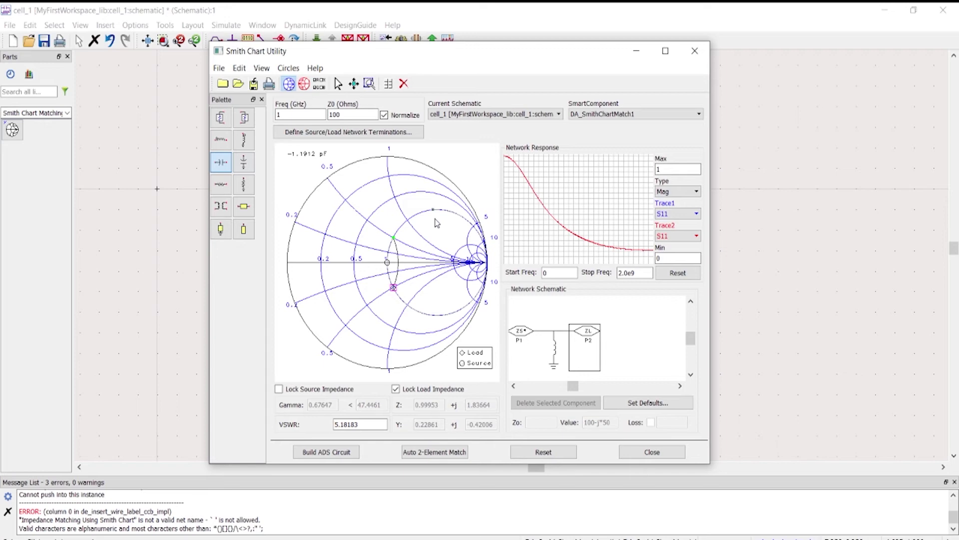
pyautogui.moveTo(437, 223); pyautogui.dragTo(388, 265)
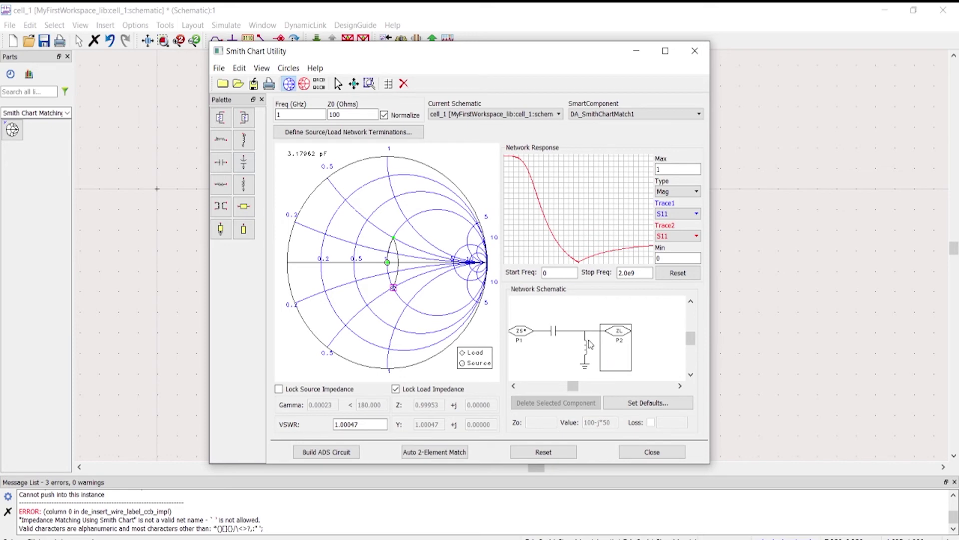
pyautogui.click(558, 332)
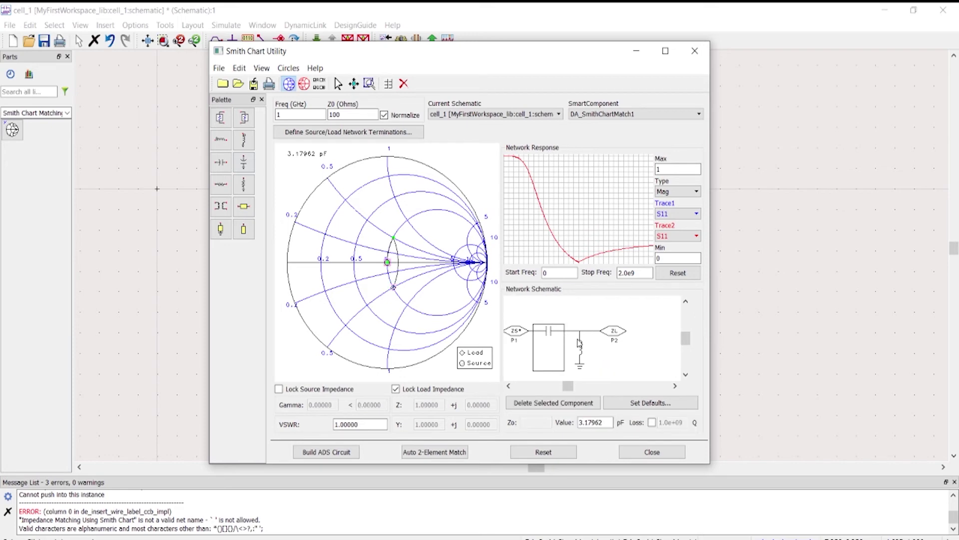
pyautogui.click(601, 422)
pyautogui.moveTo(607, 422); pyautogui.dragTo(576, 422)
# Step: Delete both components of the current matching network
pyautogui.click(581, 350)
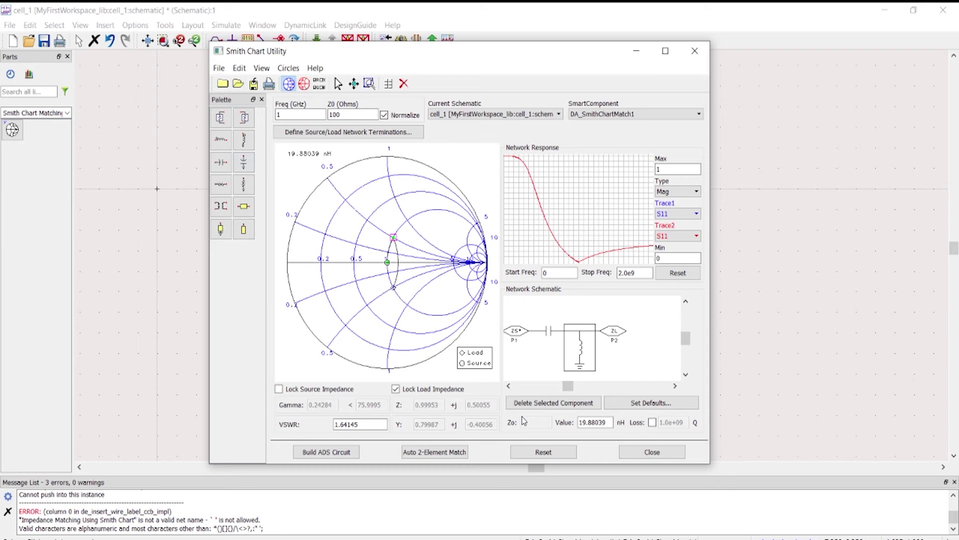
pyautogui.click(560, 401)
pyautogui.click(558, 405)
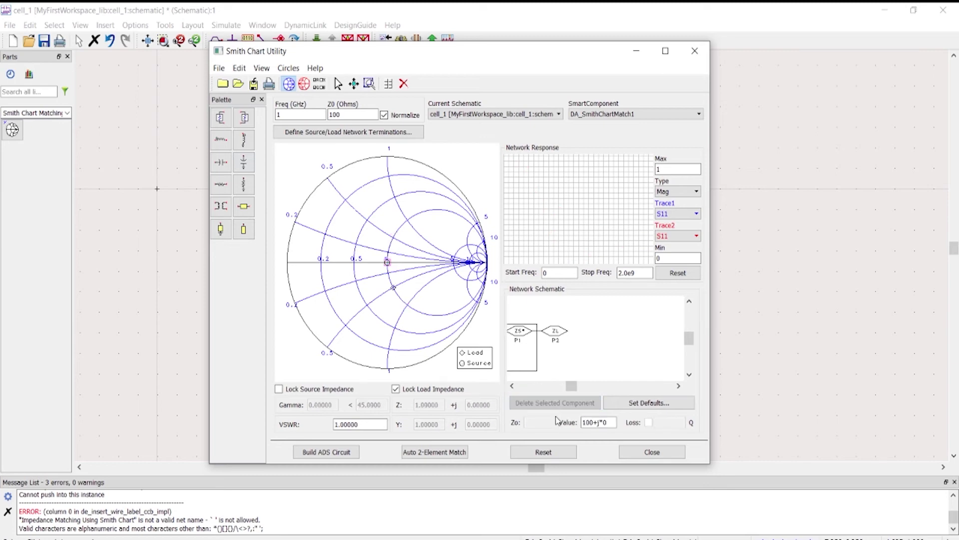
# Step: Place a shunt capacitor, then a series inductor near the chart centre
pyautogui.click(240, 171)
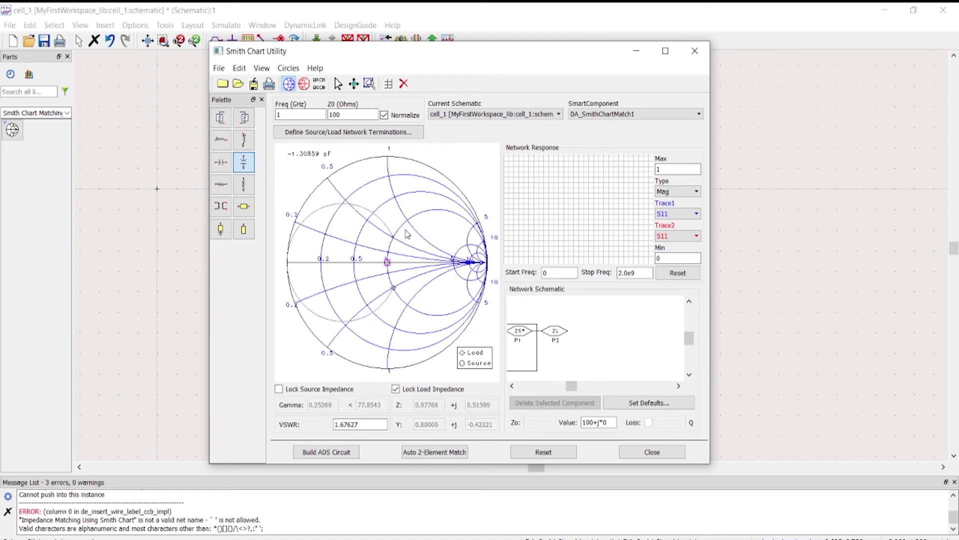
pyautogui.click(408, 234)
pyautogui.click(244, 142)
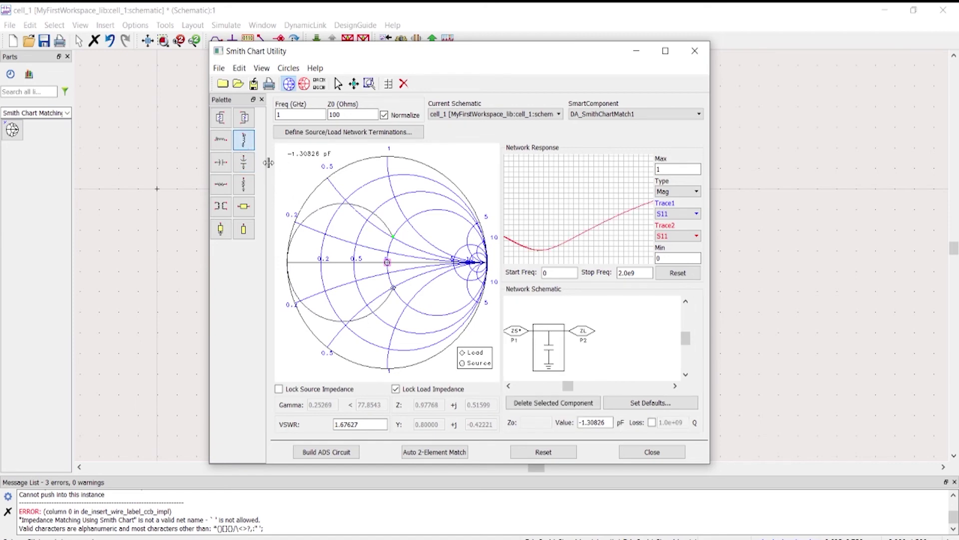
pyautogui.click(221, 141)
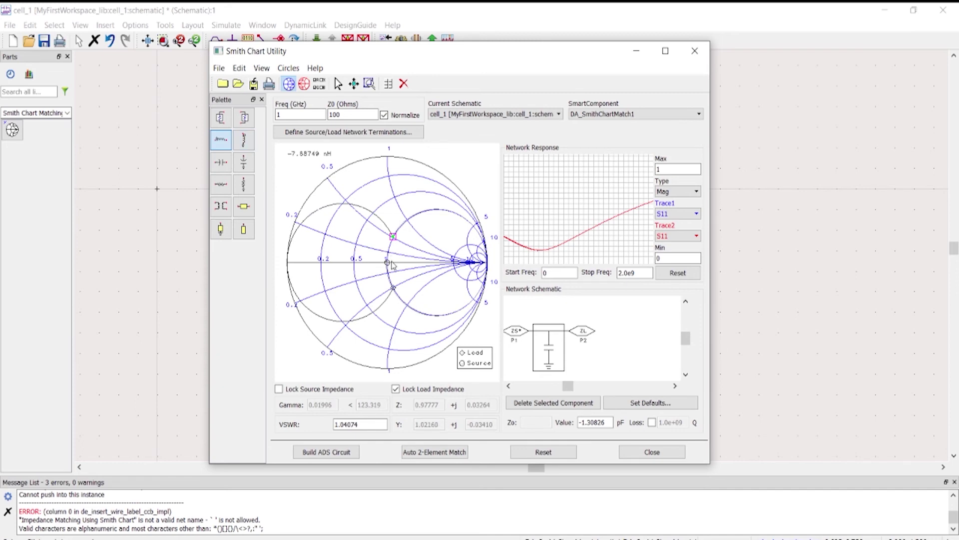
pyautogui.click(392, 263)
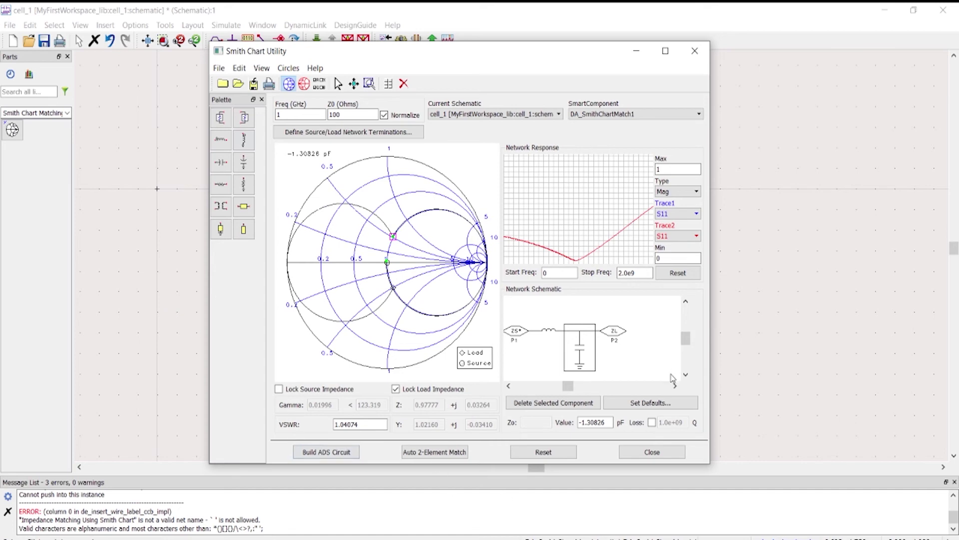
# Step: Check the -7.68179 nH series inductor and -1.30826 pF shunt capacitor values and chart points
pyautogui.click(551, 333)
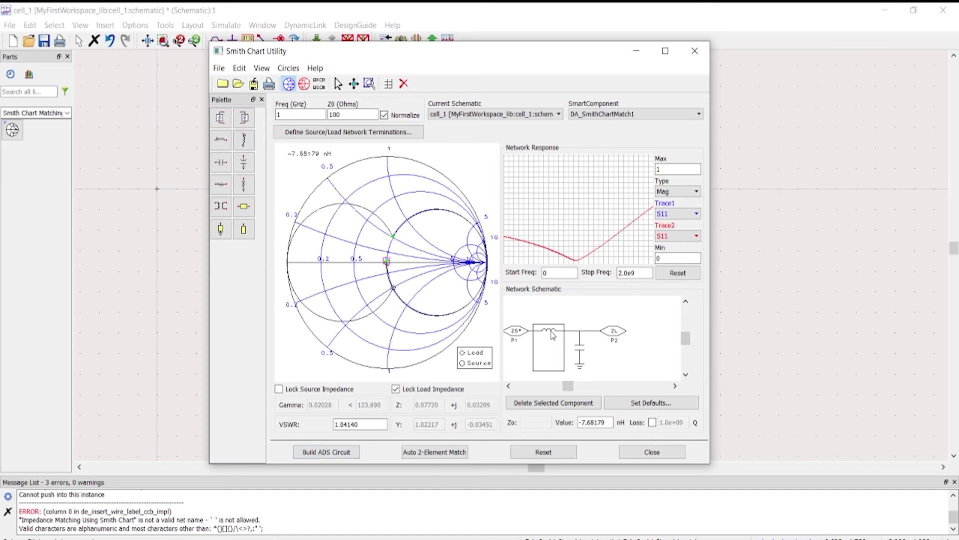
pyautogui.click(581, 357)
pyautogui.click(551, 336)
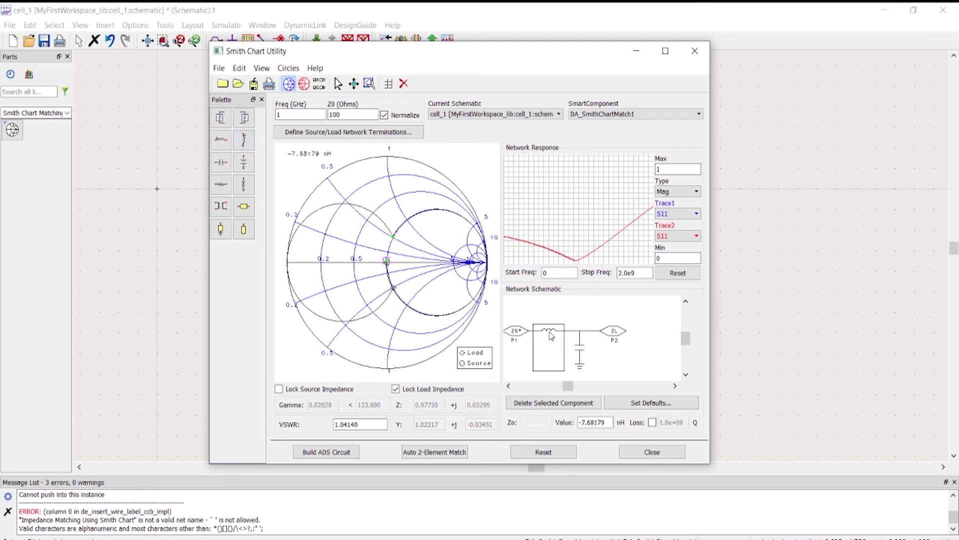
pyautogui.click(581, 353)
pyautogui.click(562, 337)
pyautogui.click(580, 349)
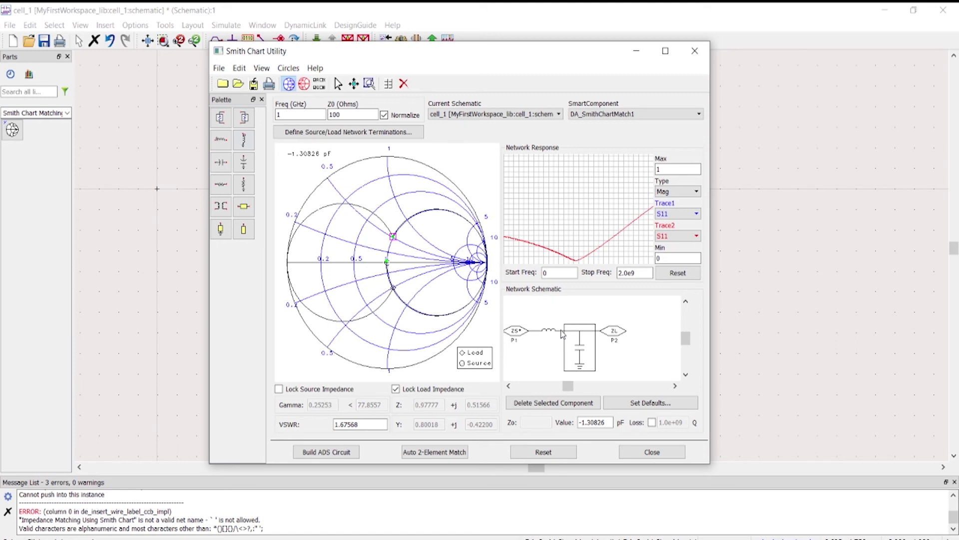
pyautogui.click(545, 333)
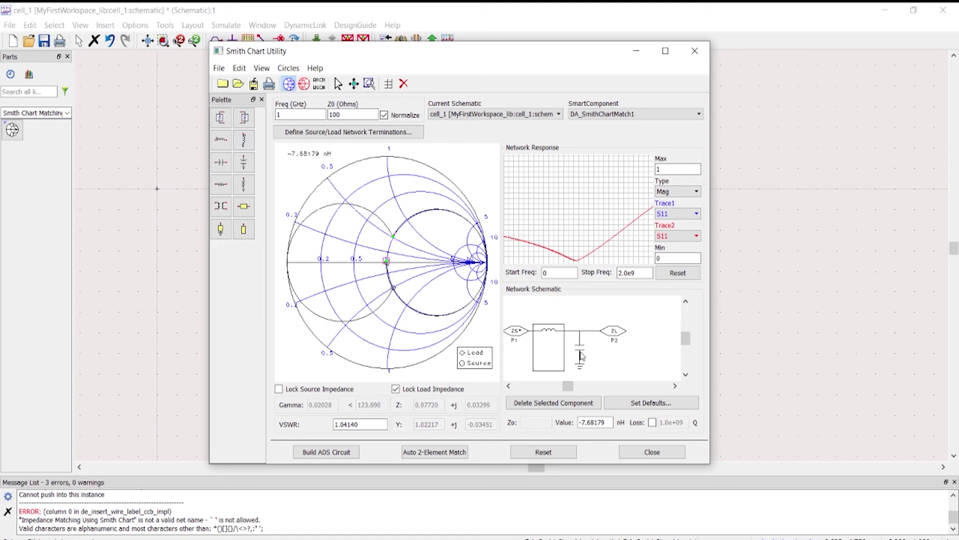
pyautogui.click(583, 354)
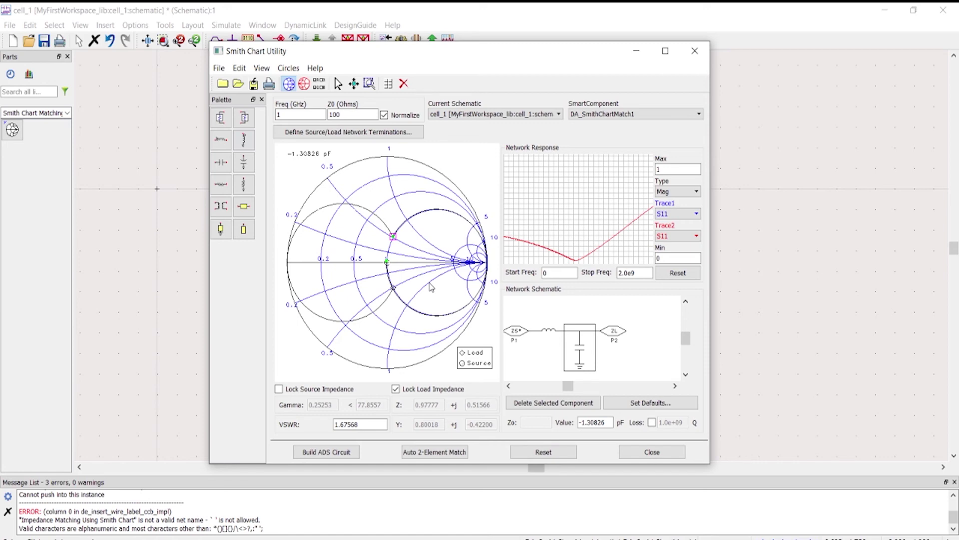
pyautogui.click(561, 342)
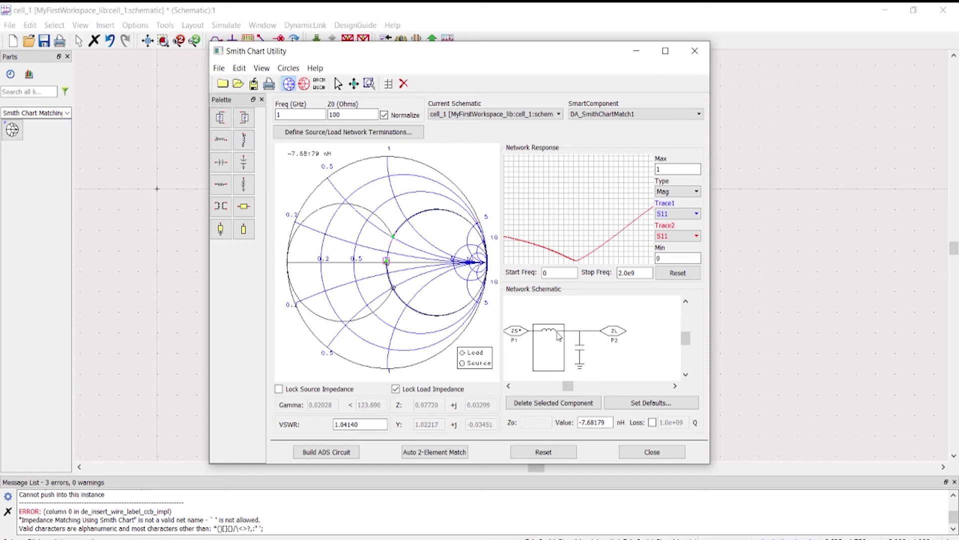
pyautogui.click(582, 350)
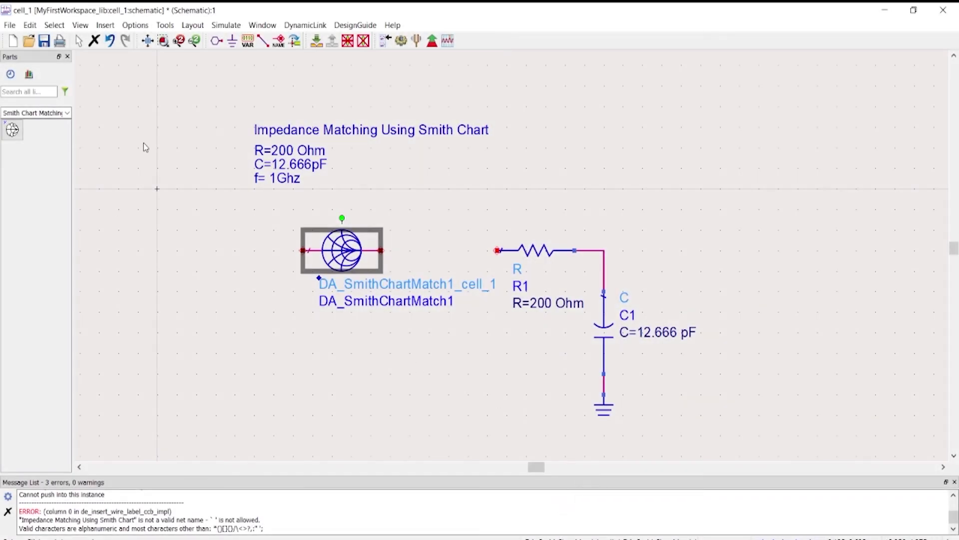
# Step: Show the Smith Chart Matching parts library and box-select the R1, C1 and ground load
pyautogui.click(67, 113)
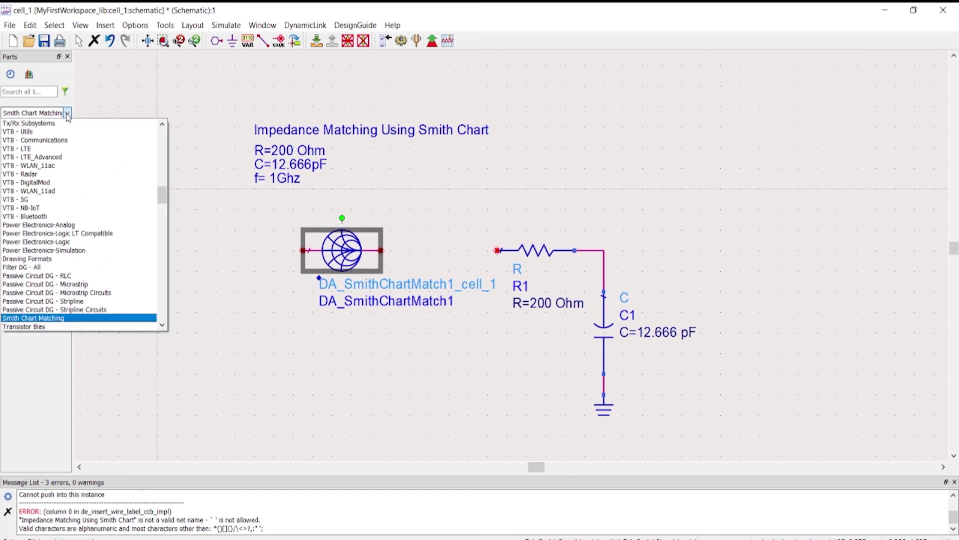
pyautogui.click(48, 319)
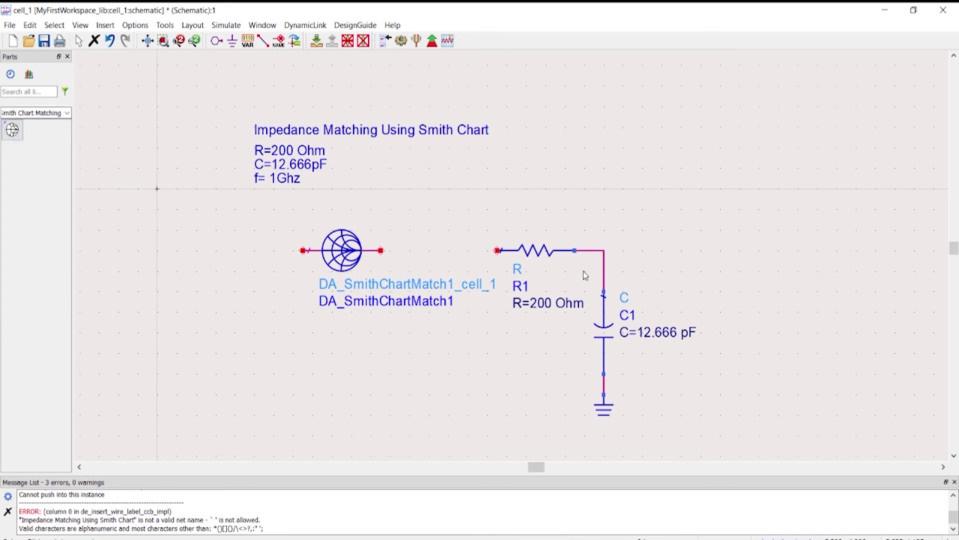
pyautogui.moveTo(433, 196); pyautogui.dragTo(728, 429)
# Step: Deselect the load, then open and close DA_SmithChartMatch1's parameters without changes
pyautogui.click(427, 218)
pyautogui.doubleClick(348, 265)
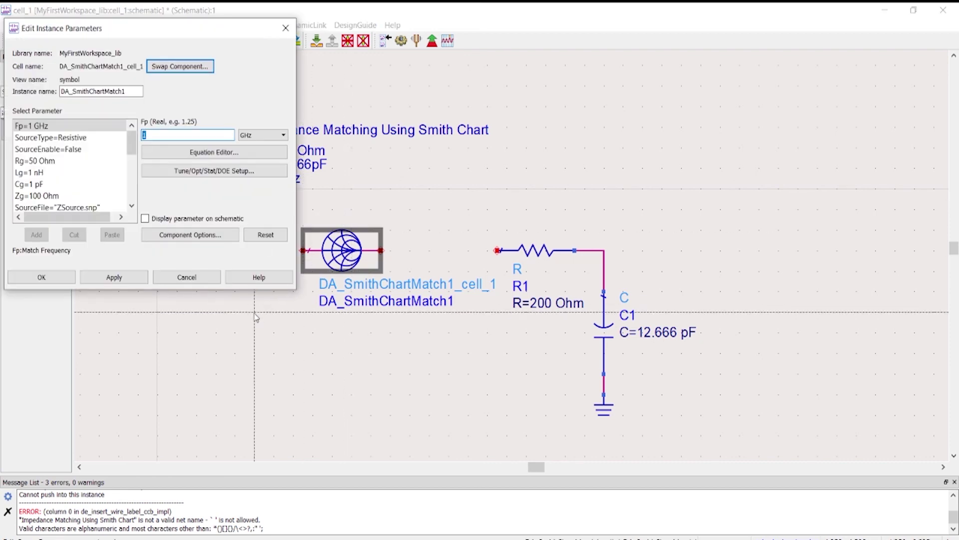
pyautogui.click(186, 276)
# Step: Relaunch the Smith Chart utility and open and close the source/load terminations settings
pyautogui.click(165, 25)
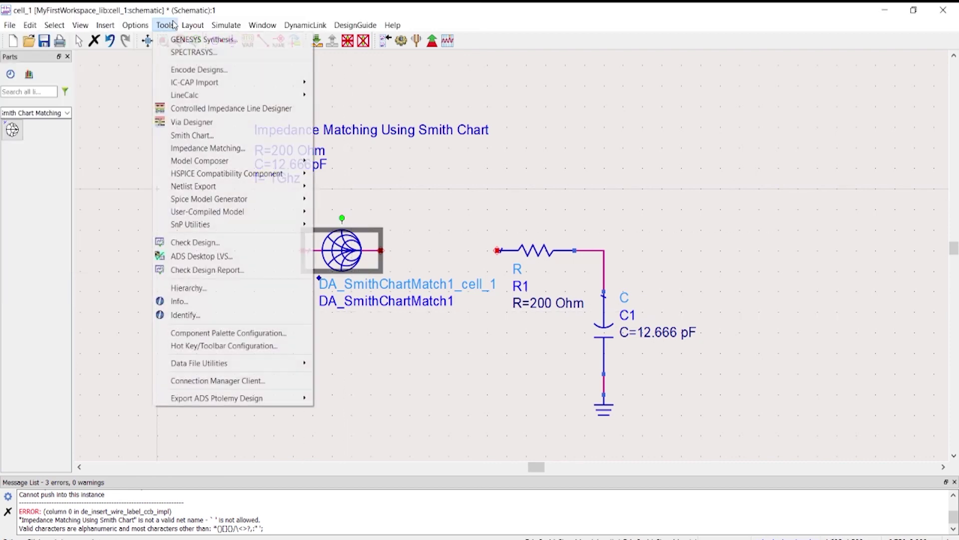
pyautogui.click(193, 135)
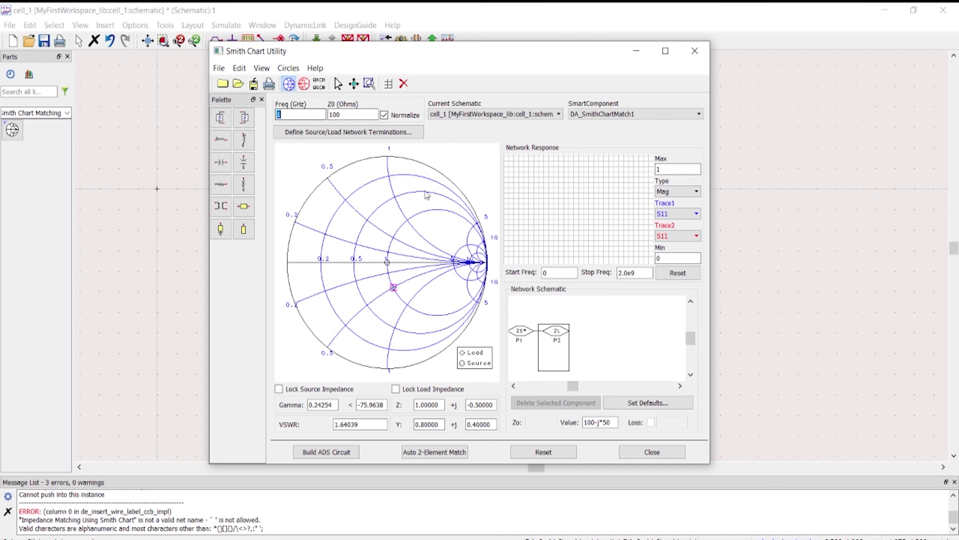
pyautogui.click(349, 132)
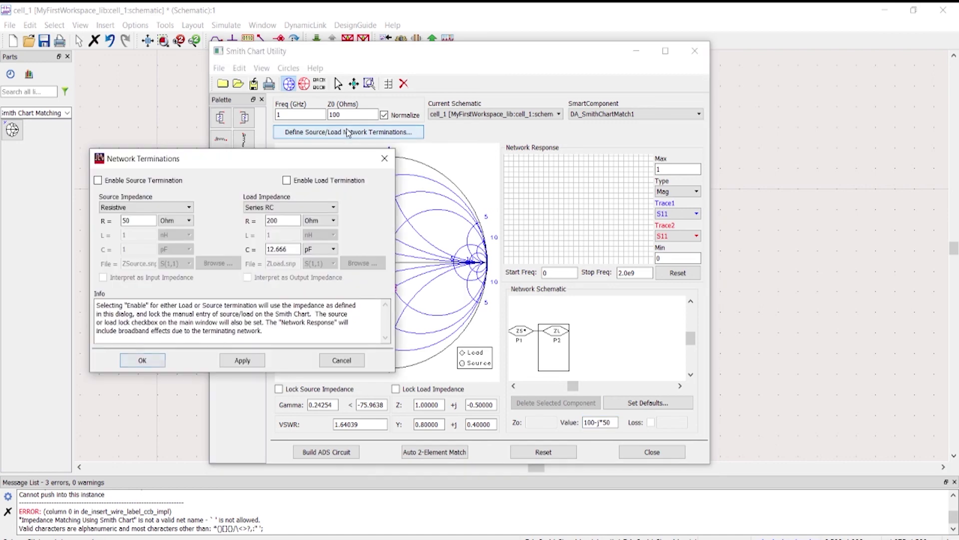
pyautogui.click(385, 158)
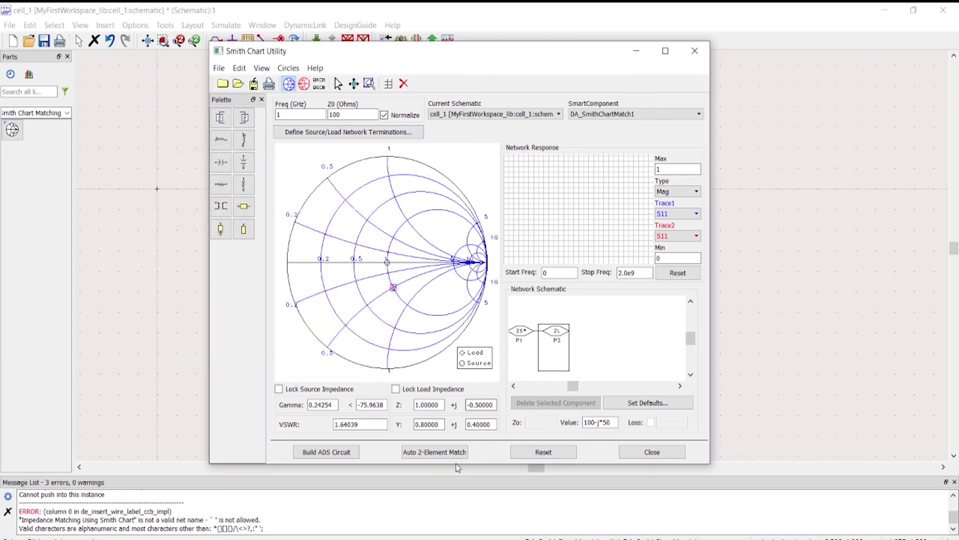